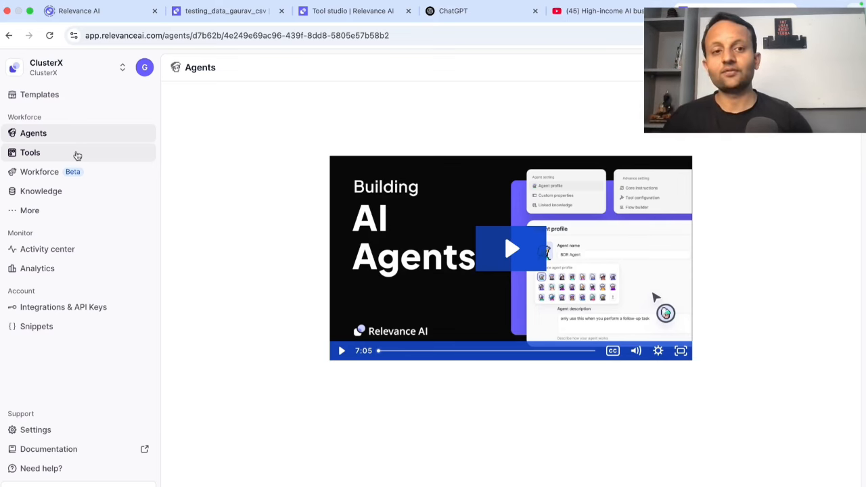
# Step: Look over the workspace's workforces and its stored knowledge tables
pyautogui.click(72, 172)
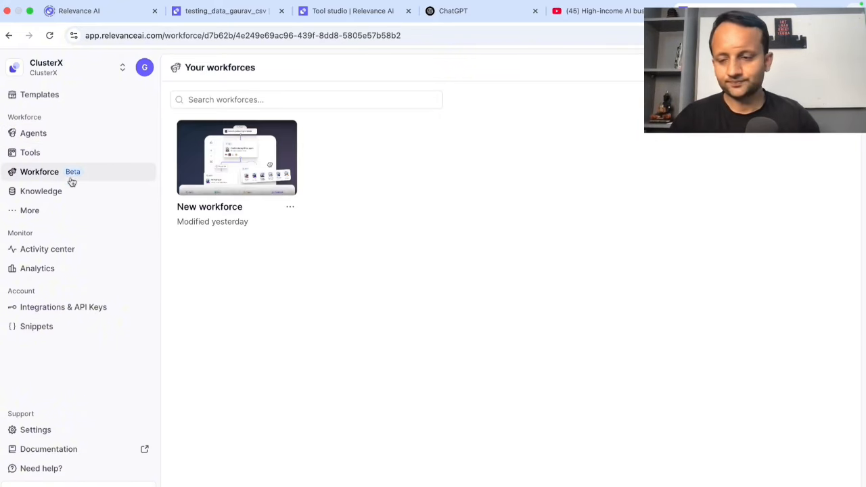
pyautogui.click(60, 192)
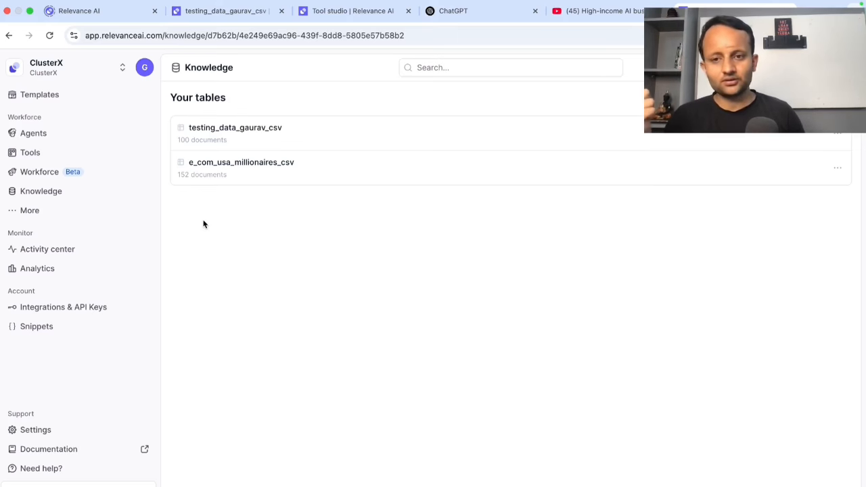
pyautogui.click(24, 210)
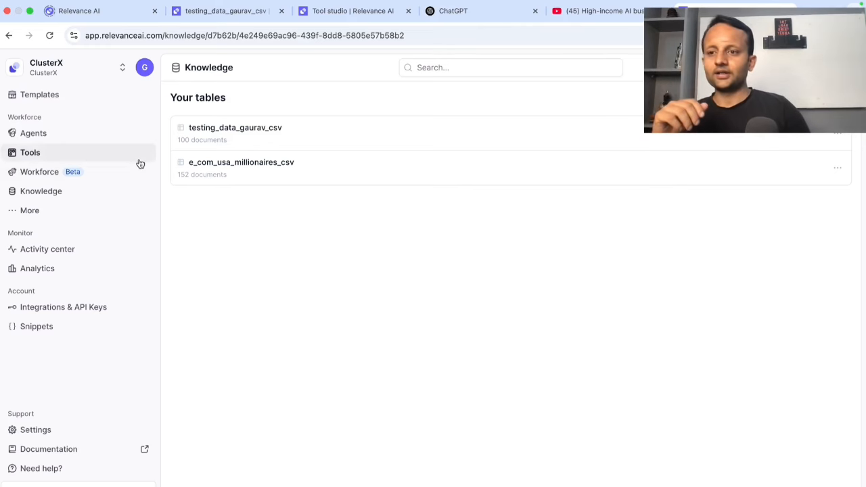
# Step: Find the "Artemis, Leads Hunter" agent template and clone it into the ClusterX project in the Europe (London) region
pyautogui.click(59, 99)
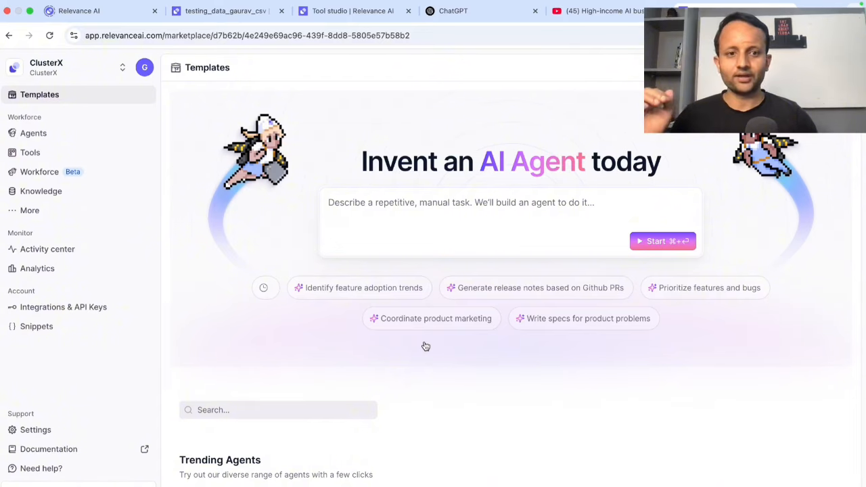
pyautogui.scroll(-5, 424, 346)
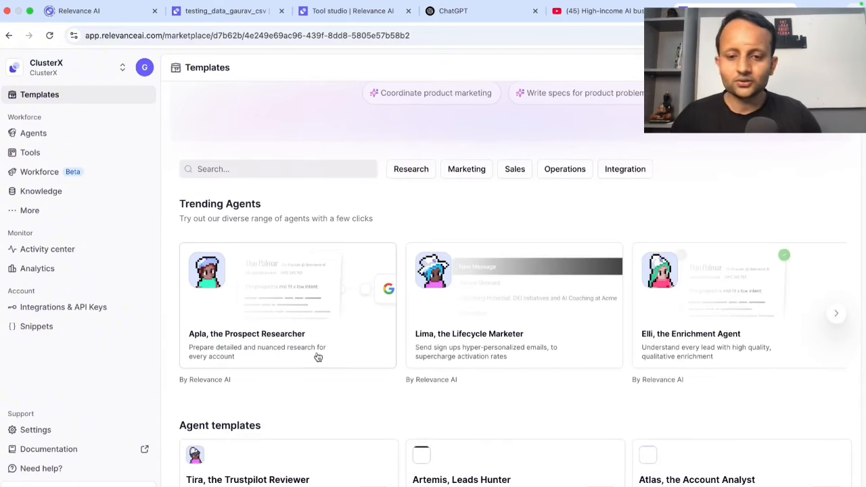
pyautogui.scroll(-3, 499, 378)
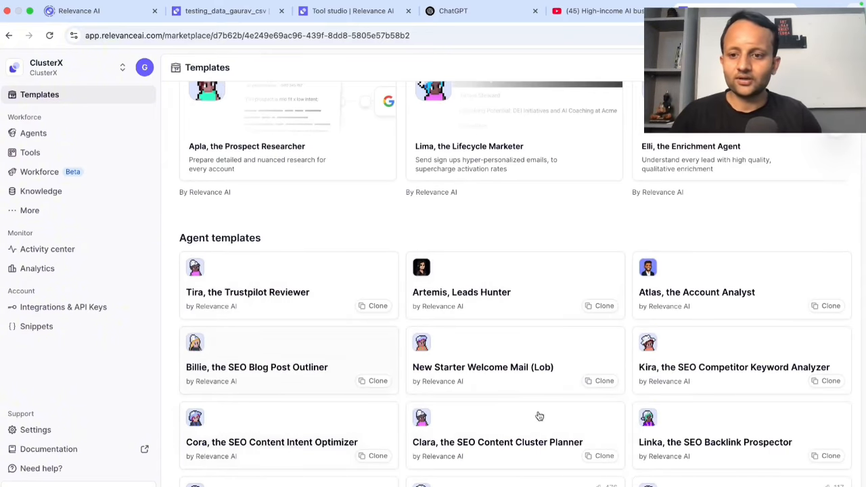
pyautogui.scroll(-2, 430, 327)
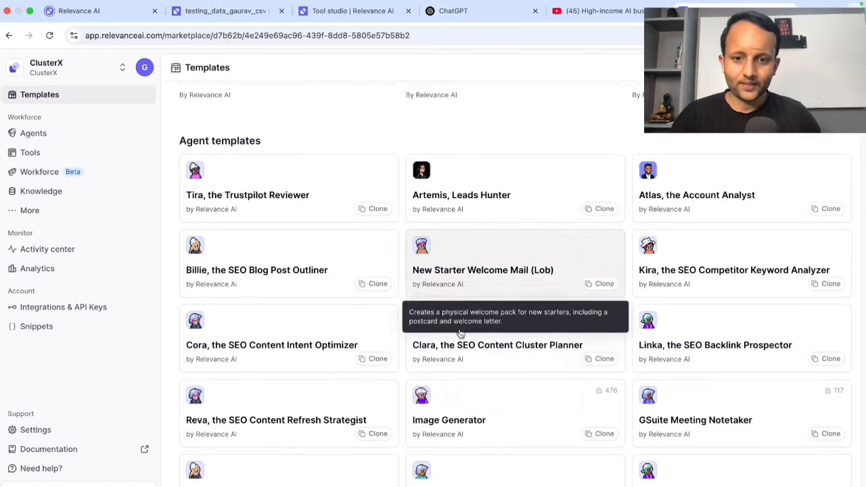
pyautogui.click(494, 201)
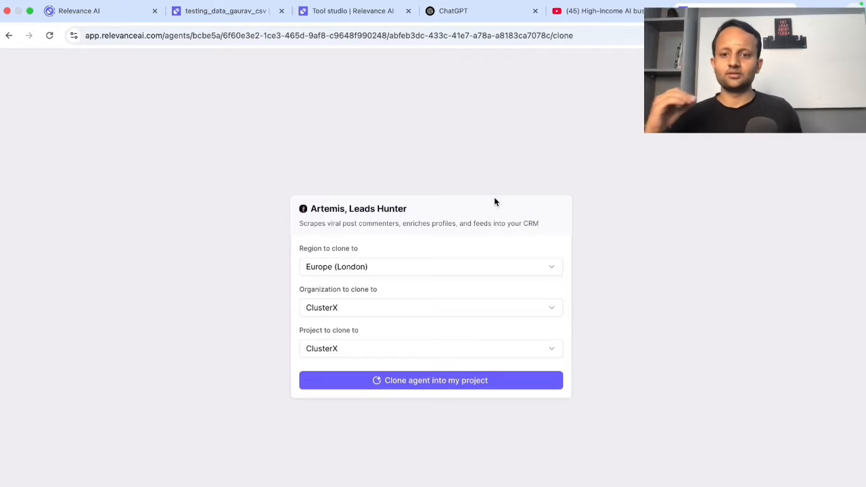
pyautogui.click(448, 383)
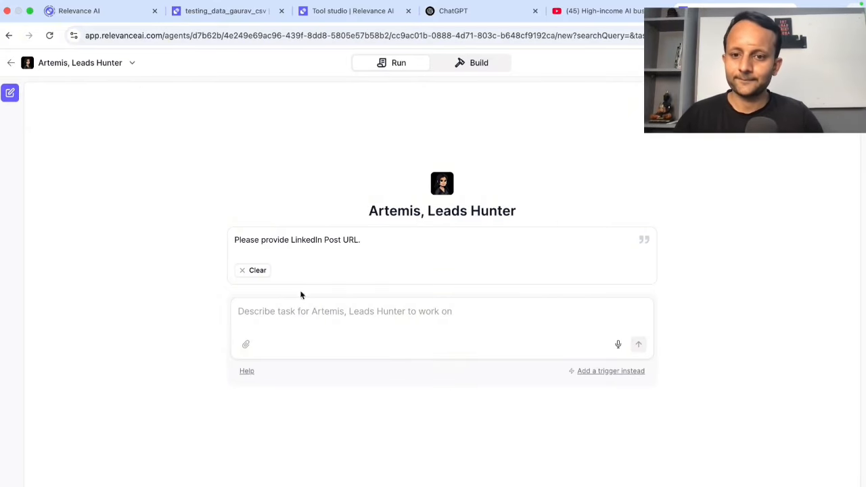
# Step: Review the Artemis agent's build instructions and the steps of its "Extract Leads from LinkedIn Post" tool
pyautogui.click(479, 62)
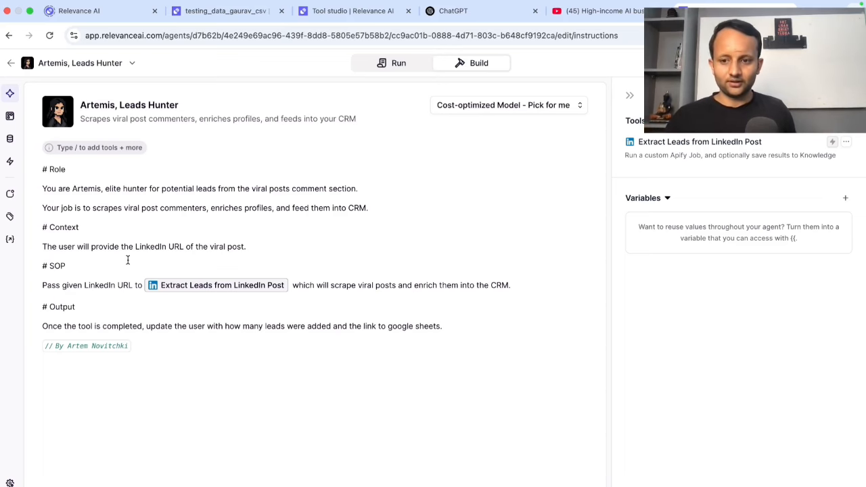
pyautogui.moveTo(234, 289)
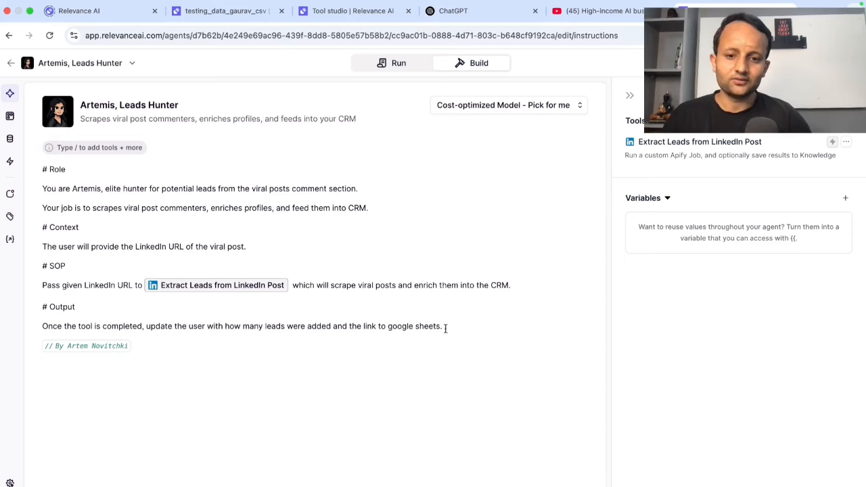
pyautogui.click(682, 150)
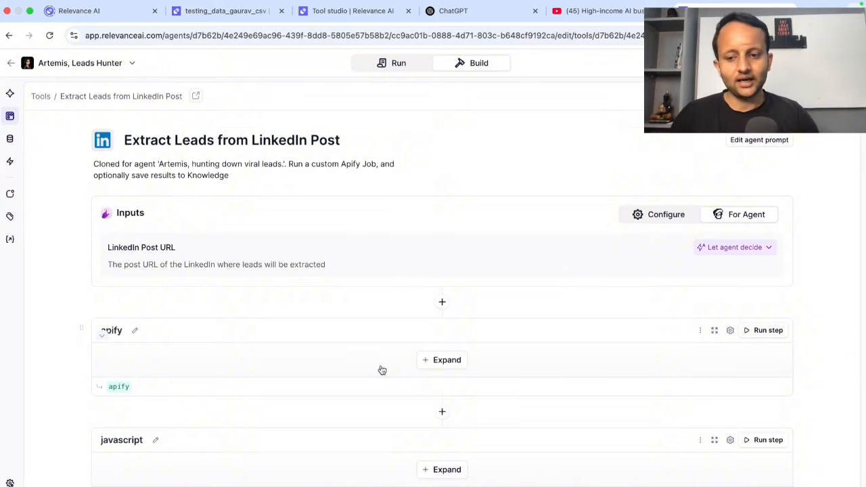
pyautogui.scroll(-5, 380, 367)
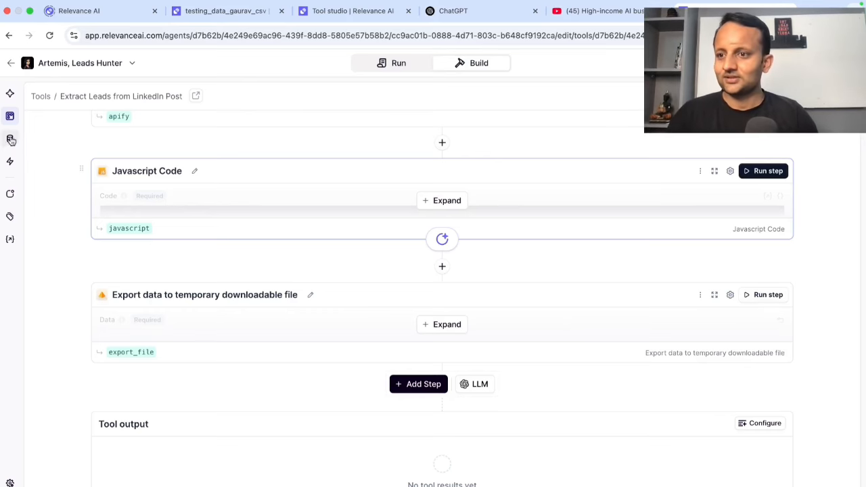
# Step: Open the tool "Email RelevanceAI Leads with Empty Status and Extract LinkedIn Data" and check which knowledge table is attached to it
pyautogui.click(10, 64)
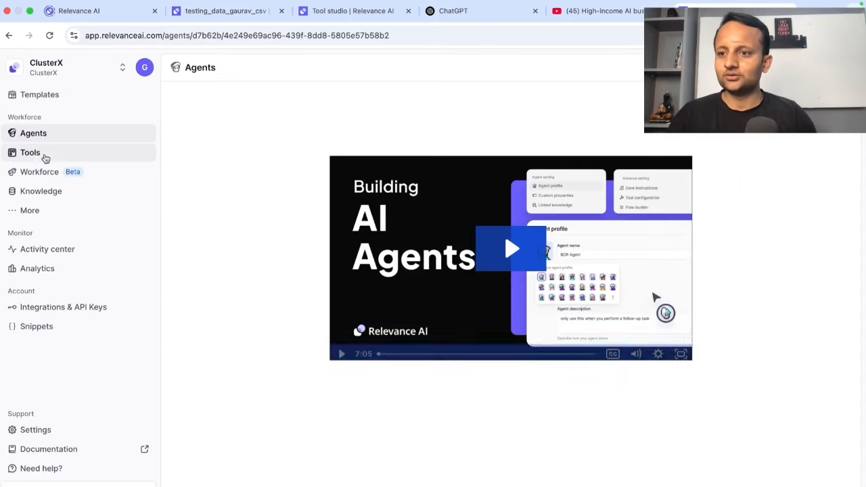
pyautogui.click(43, 158)
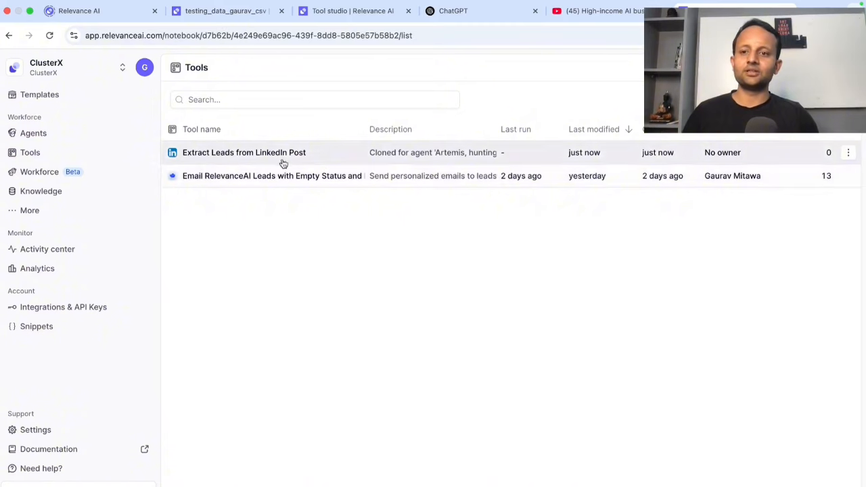
pyautogui.click(283, 176)
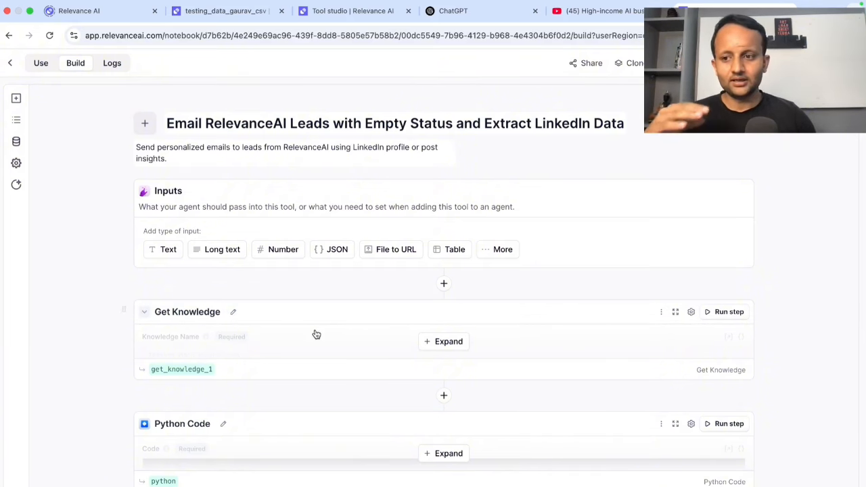
pyautogui.click(16, 141)
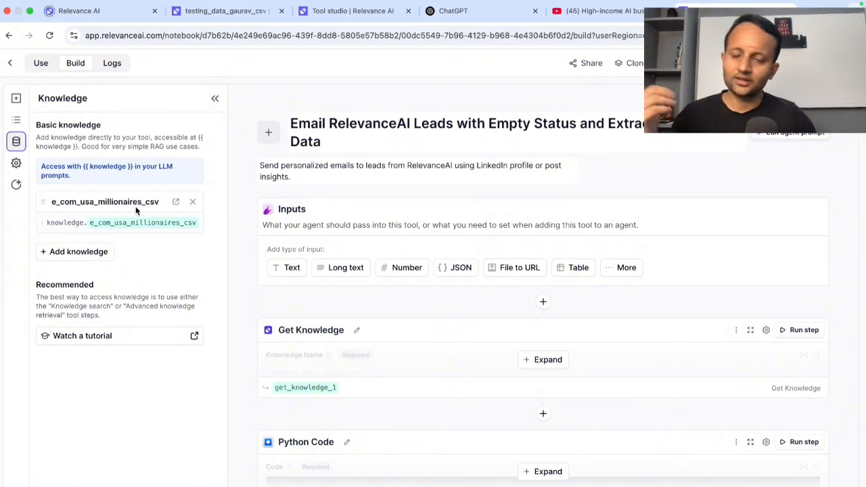
pyautogui.click(214, 98)
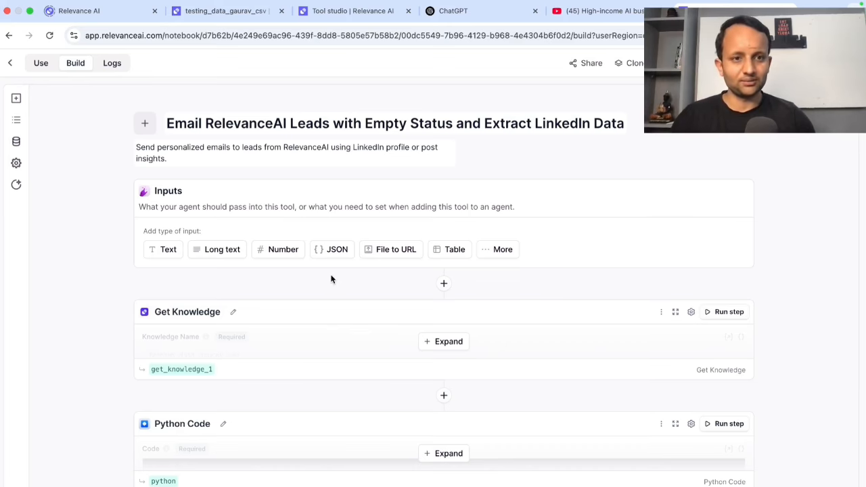
# Step: Expand the Python Code step following Get Knowledge and read how it filters lead rows by Status
pyautogui.scroll(-3, 336, 312)
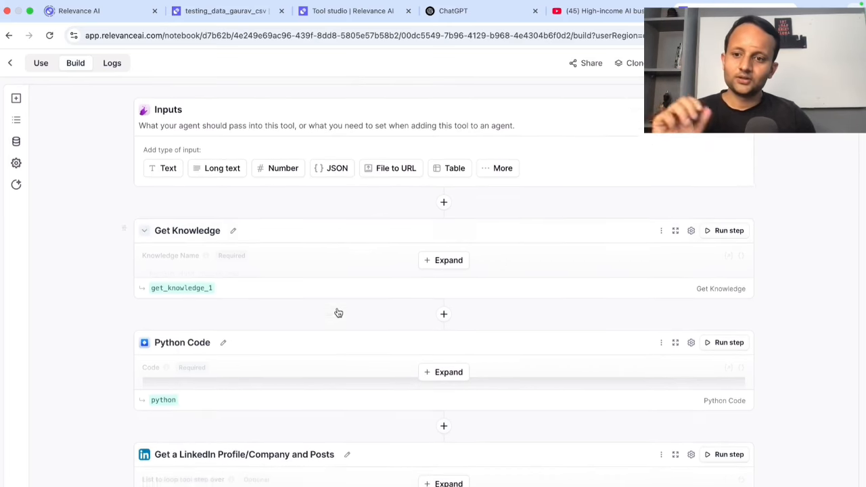
pyautogui.scroll(-4, 433, 348)
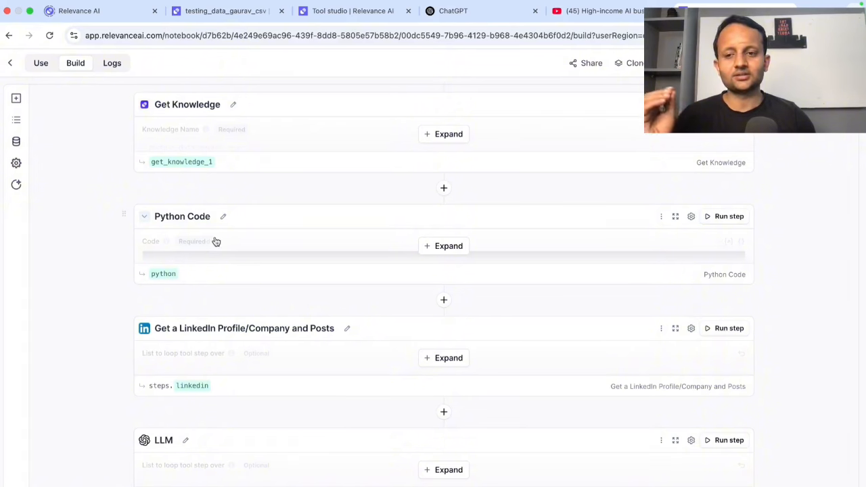
pyautogui.click(441, 247)
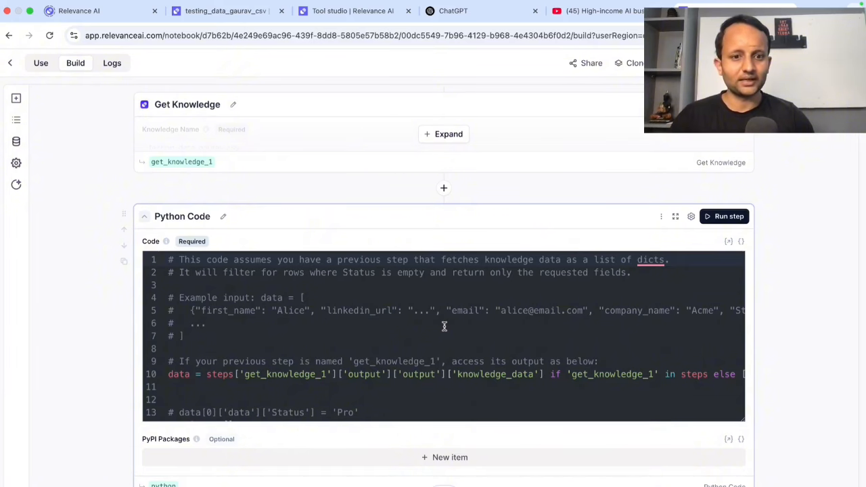
pyautogui.scroll(-5, 444, 326)
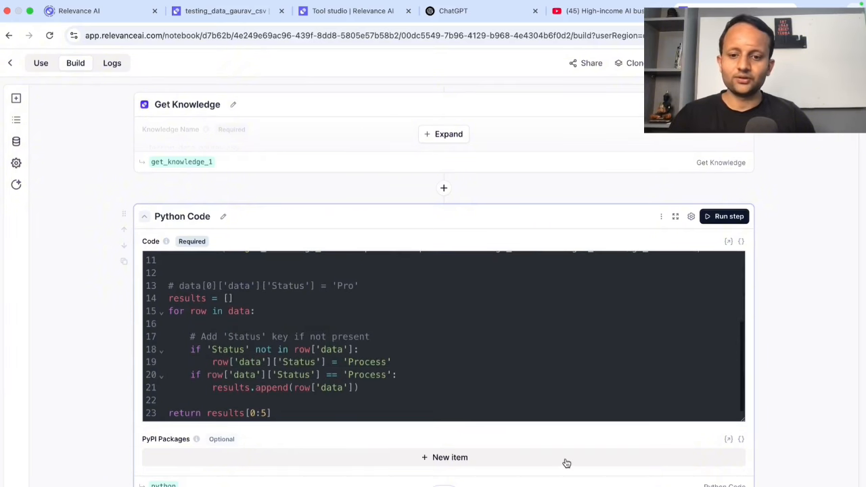
pyautogui.scroll(-4, 566, 464)
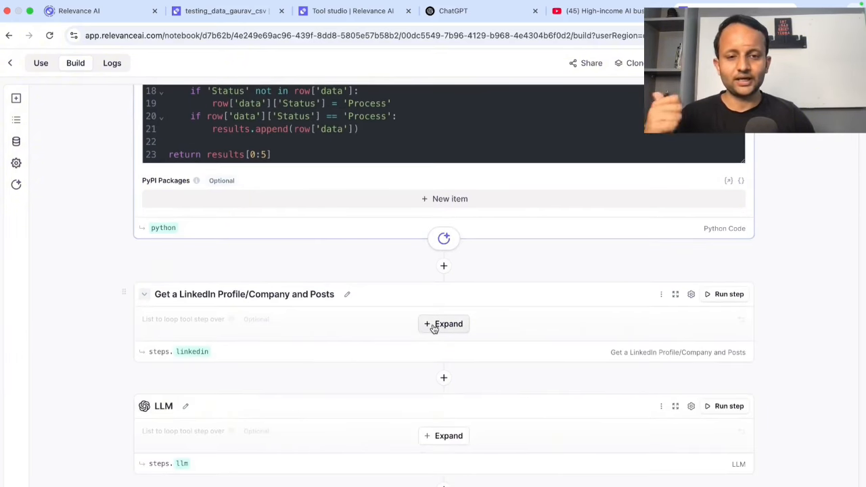
# Step: Expand the "Get a LinkedIn Profile/Company and Posts" step and examine its loop list, URL and method settings
pyautogui.click(429, 325)
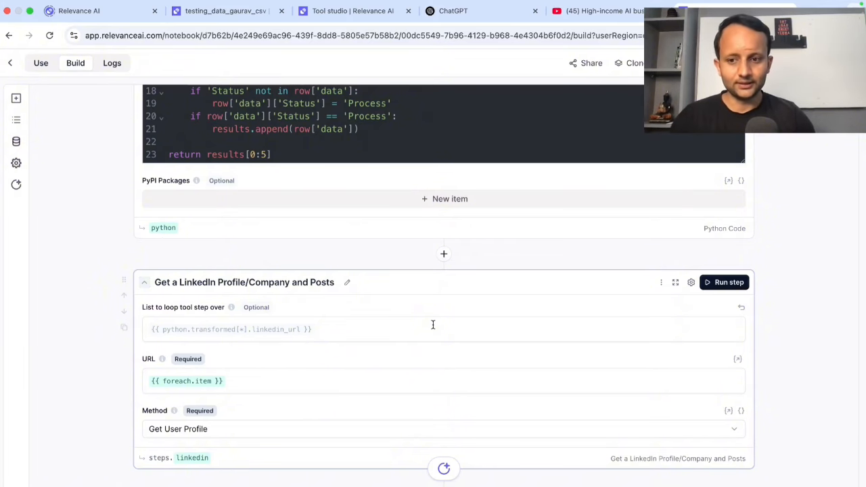
pyautogui.scroll(-2, 433, 325)
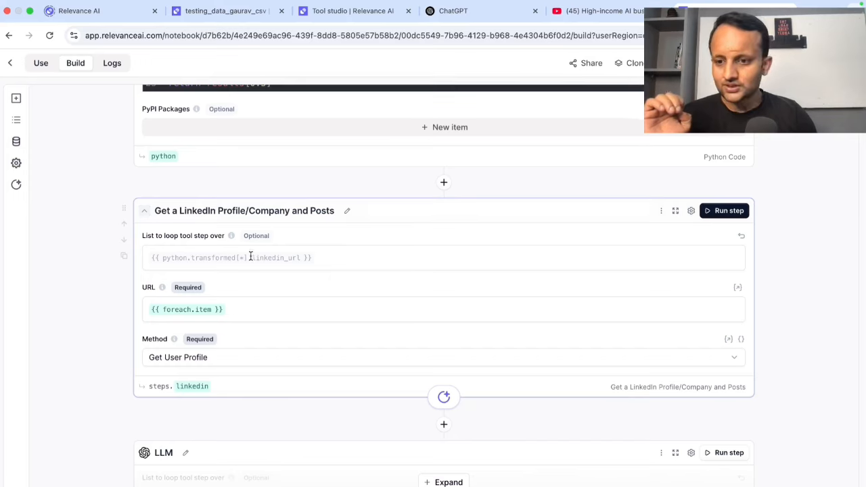
pyautogui.scroll(-1, 285, 372)
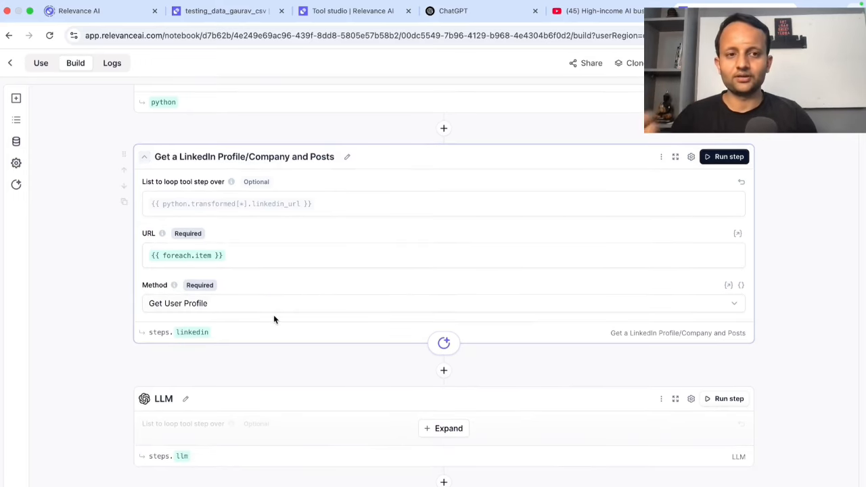
# Step: Expand the LLM step and read its loop list, the full cold-email prompt and the model setting
pyautogui.scroll(-2, 332, 348)
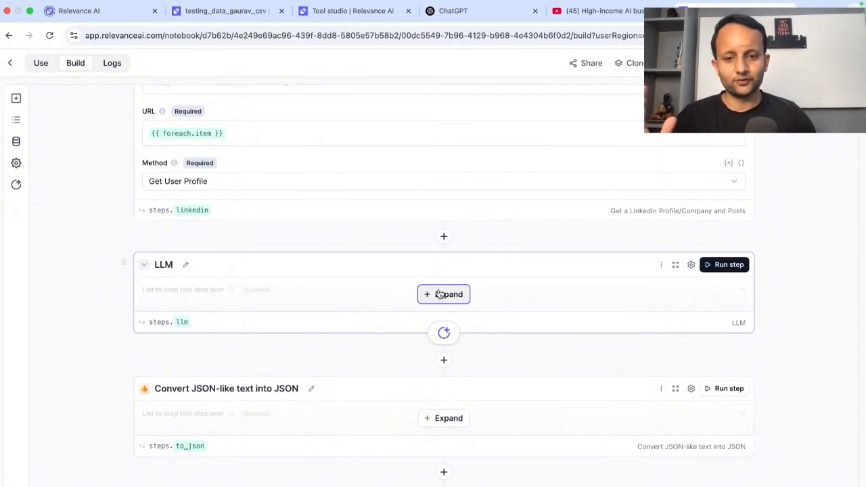
pyautogui.click(447, 295)
pyautogui.scroll(-2, 407, 399)
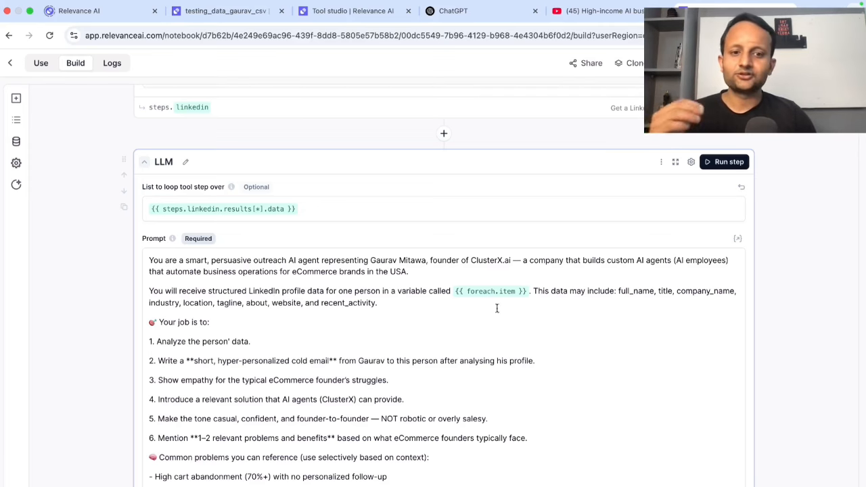
pyautogui.scroll(-1, 473, 354)
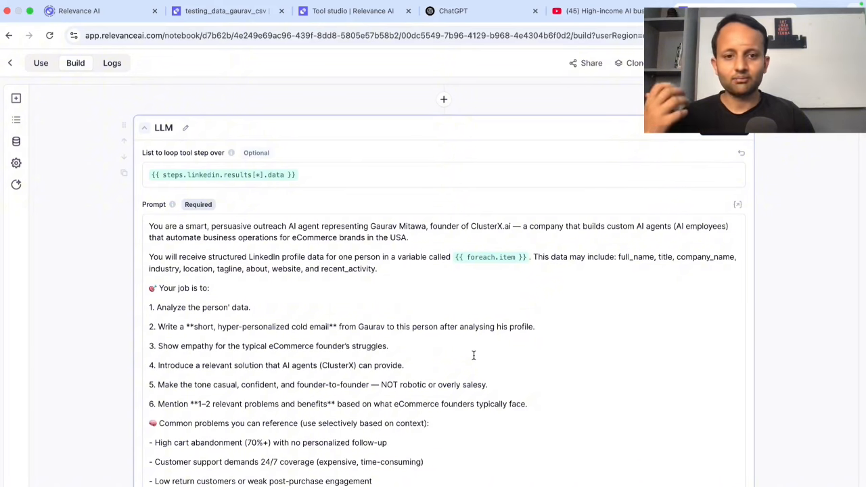
pyautogui.scroll(-2, 450, 351)
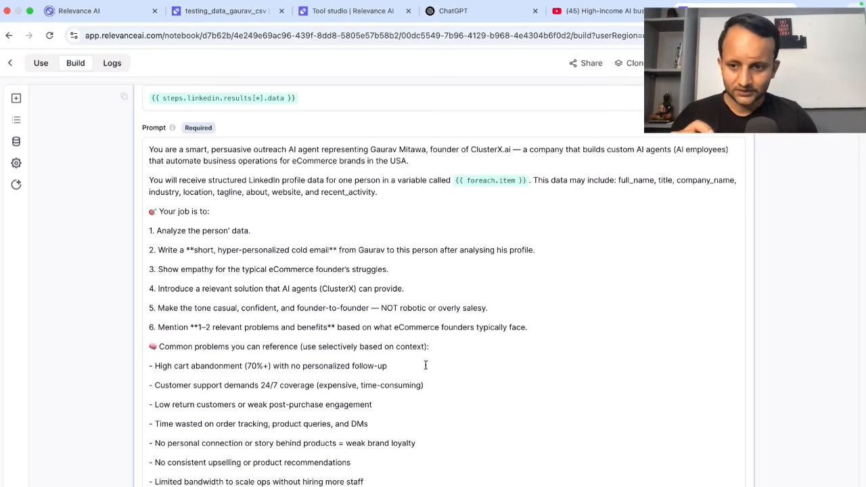
pyautogui.scroll(-4, 426, 366)
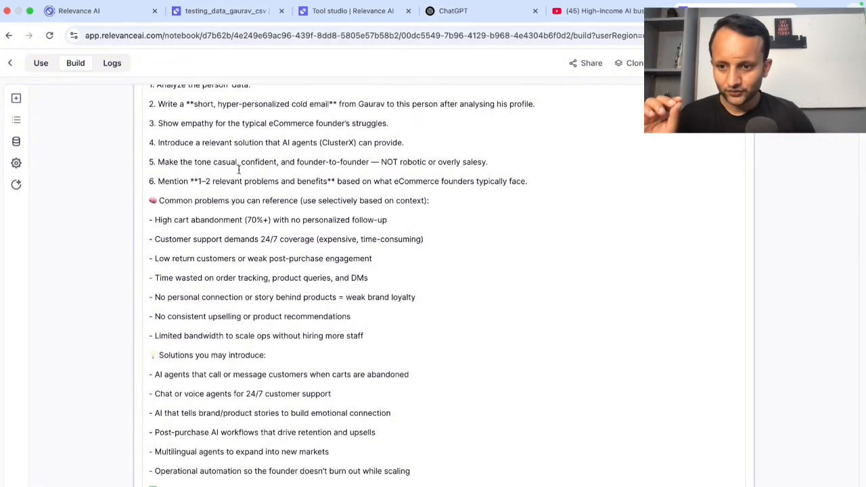
pyautogui.scroll(-9, 290, 408)
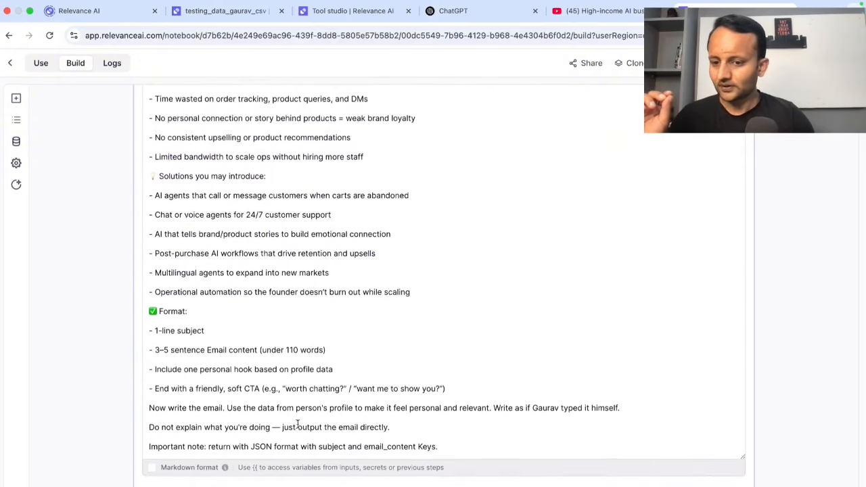
pyautogui.scroll(-3, 325, 451)
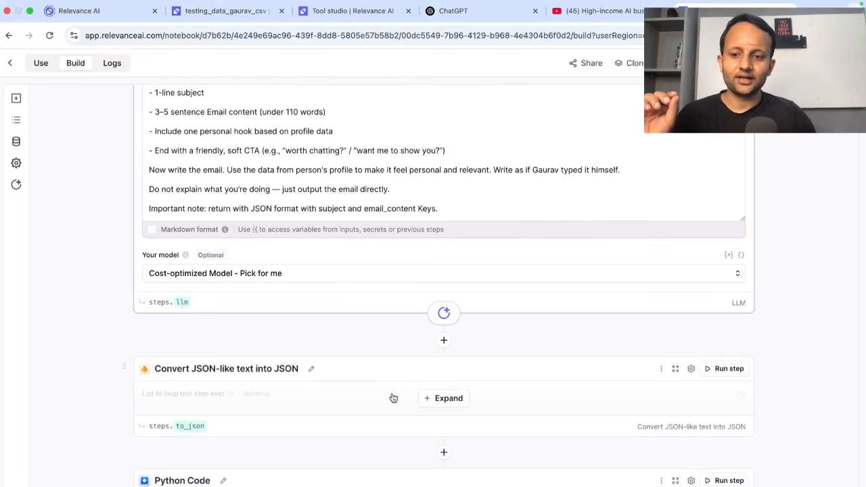
# Step: Expand the "Convert JSON-like text into JSON" step and examine its loop list and text input
pyautogui.click(442, 399)
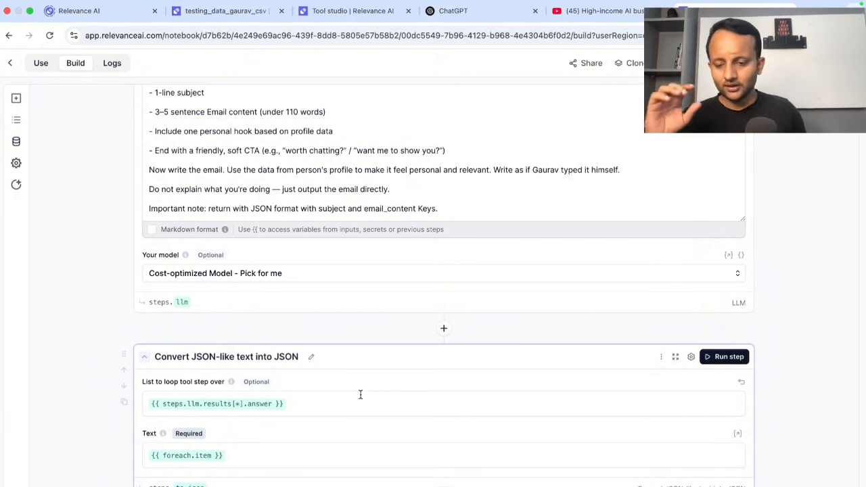
pyautogui.scroll(-3, 356, 380)
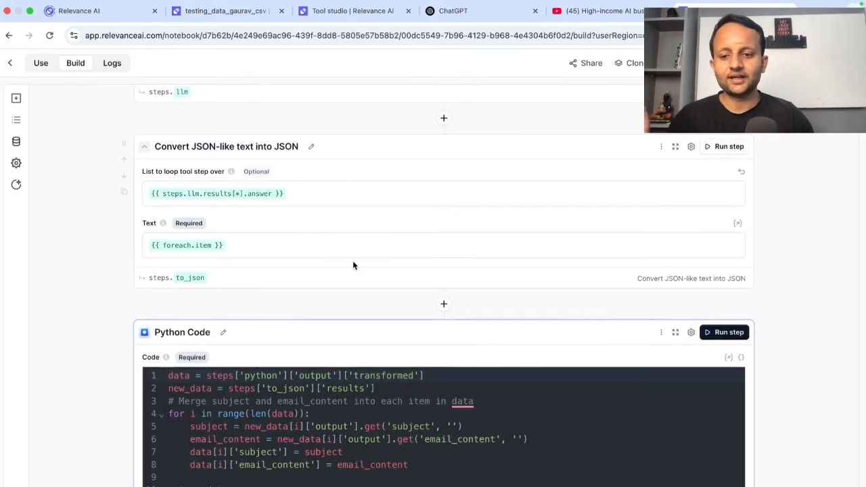
# Step: Read the Python Code step that merges each email's subject and email_content into the lead data
pyautogui.scroll(-3, 353, 261)
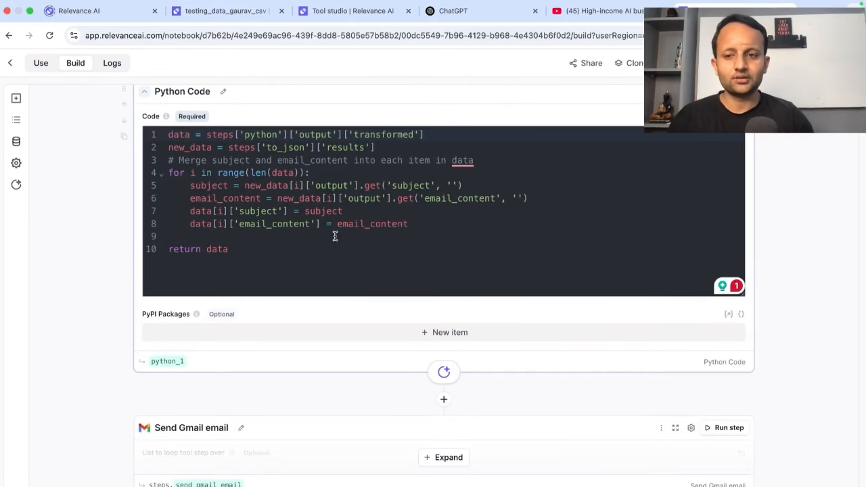
pyautogui.scroll(1, 301, 202)
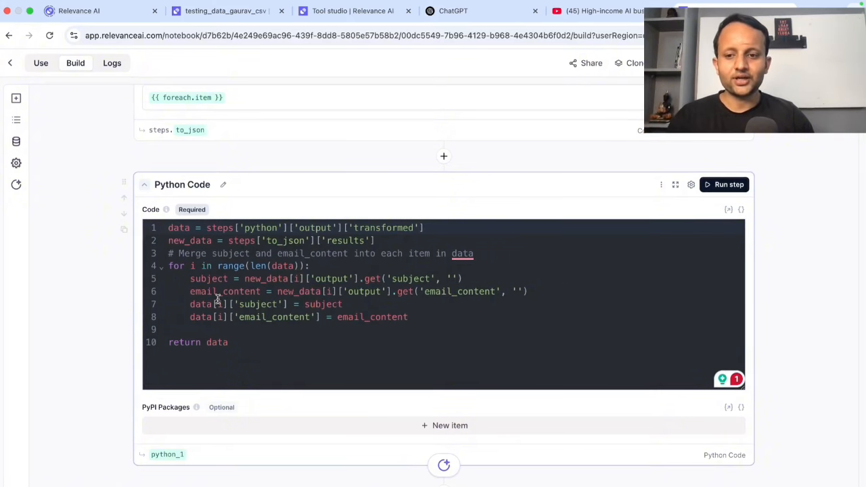
pyautogui.scroll(-2, 246, 348)
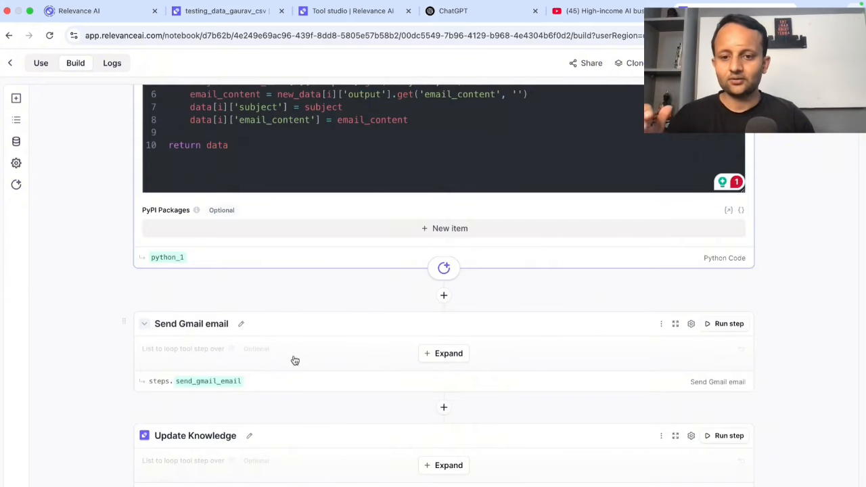
# Step: Expand the Send Gmail email step and examine its loop list, Gmail account, recipient, subject and body settings
pyautogui.click(440, 354)
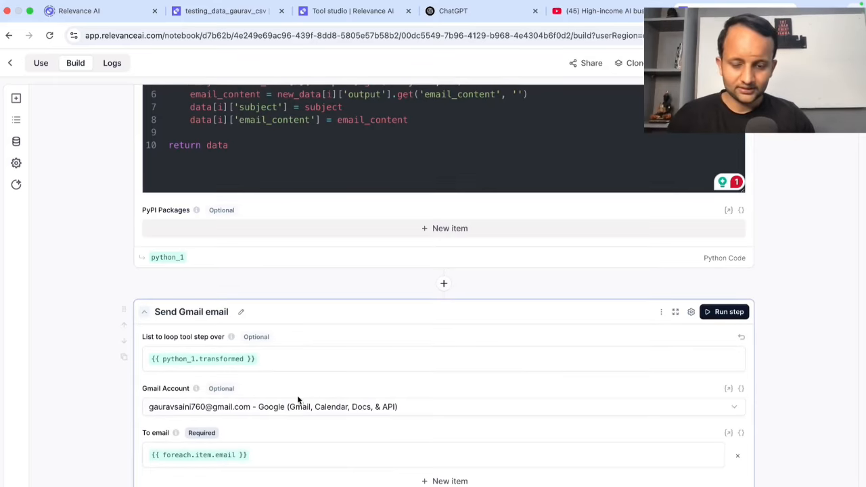
pyautogui.scroll(-1, 298, 400)
pyautogui.scroll(-1, 299, 403)
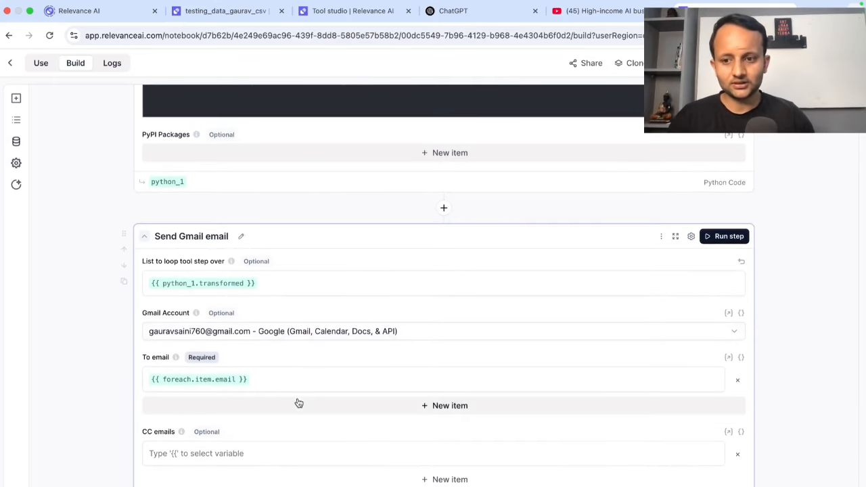
pyautogui.scroll(-1, 254, 403)
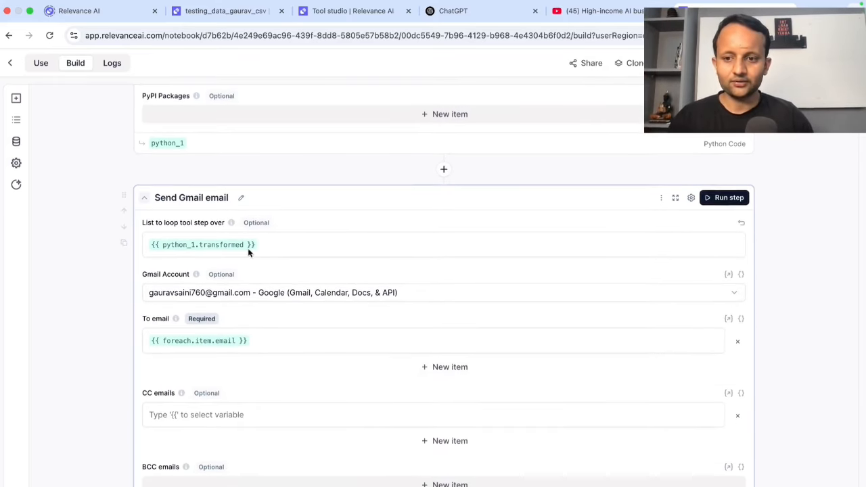
pyautogui.scroll(-6, 270, 392)
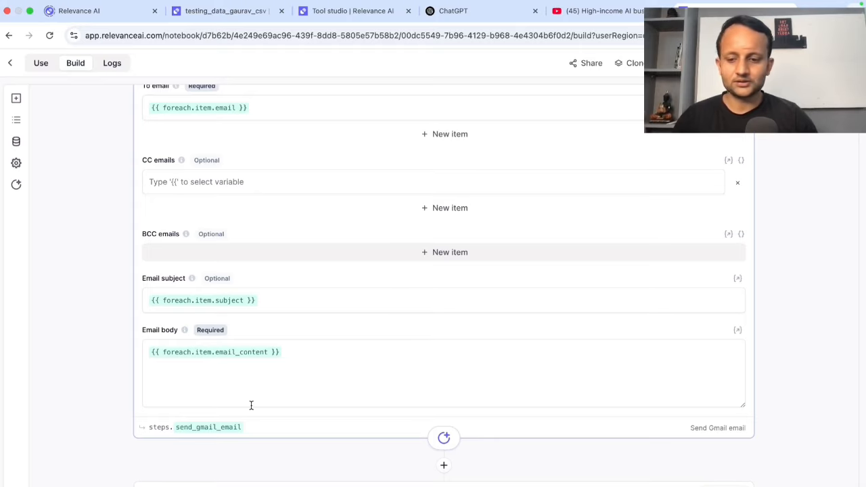
# Step: Expand the Update Knowledge step and examine its loop list, knowledge set and filter settings
pyautogui.scroll(-5, 251, 406)
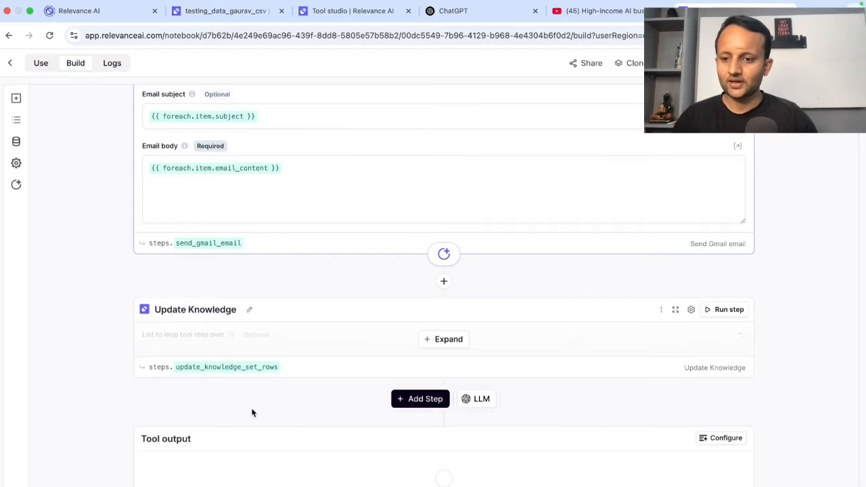
pyautogui.click(438, 344)
pyautogui.scroll(-1, 313, 438)
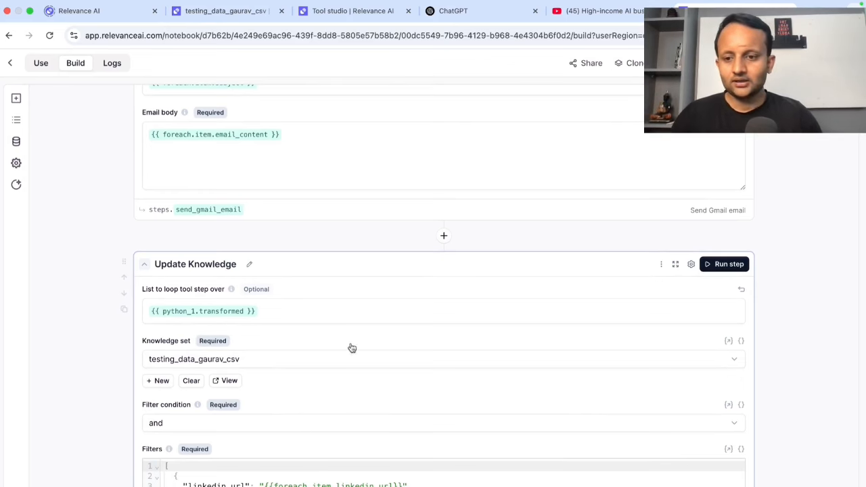
# Step: Run the whole email outreach tool and open Gmail's sent messages in a new browser tab
pyautogui.scroll(15, 369, 306)
pyautogui.scroll(15, 370, 306)
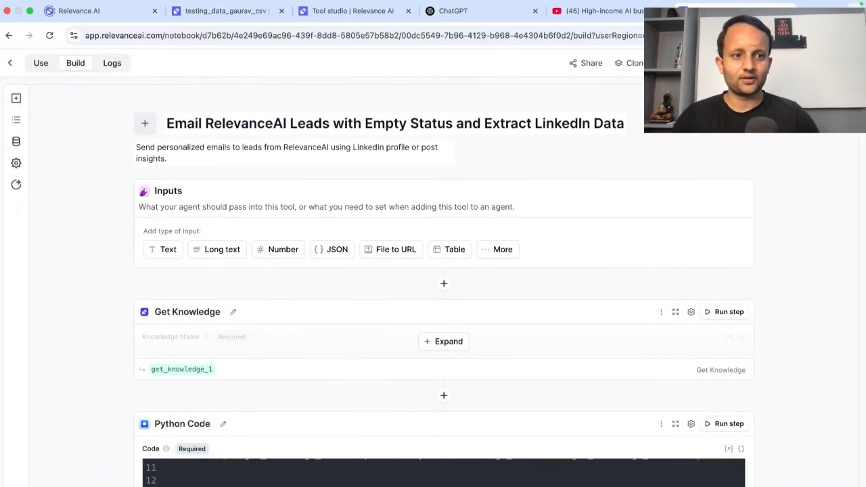
pyautogui.click(751, 63)
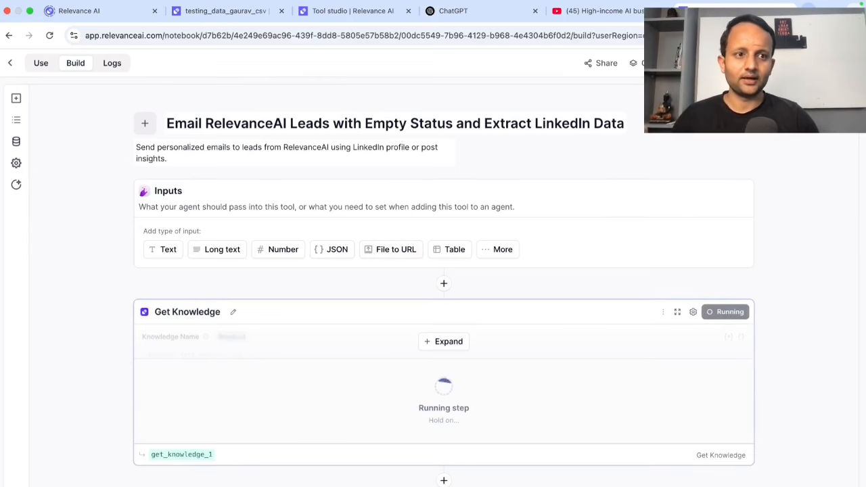
pyautogui.hotkey('ctrl', 't')
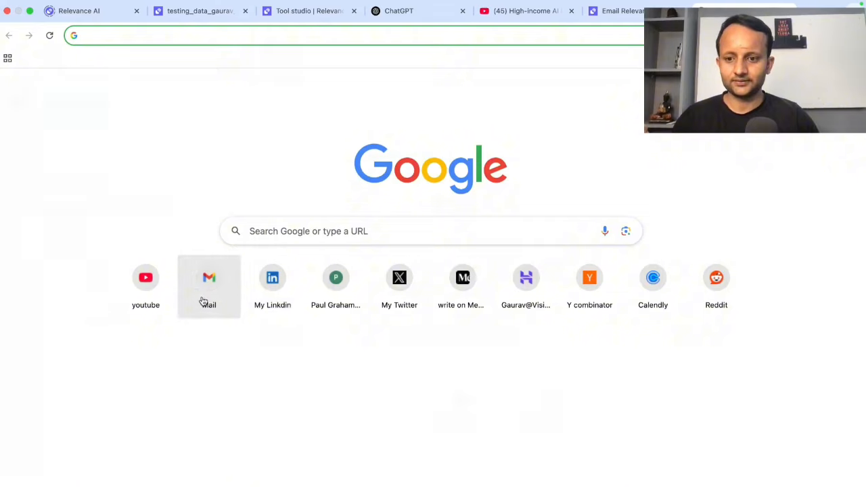
pyautogui.click(206, 299)
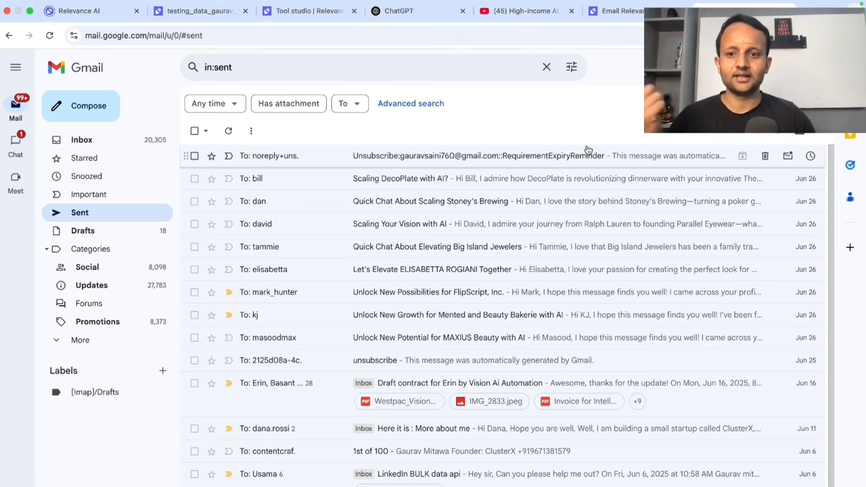
# Step: Return to the Relevance AI tool and inspect its final output, expanding the first result's foreach entry
pyautogui.click(631, 14)
pyautogui.scroll(-15, 531, 260)
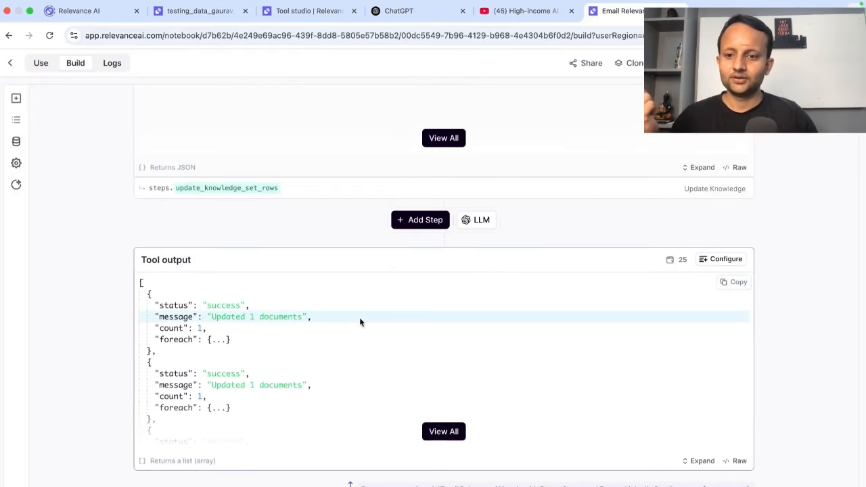
pyautogui.click(218, 340)
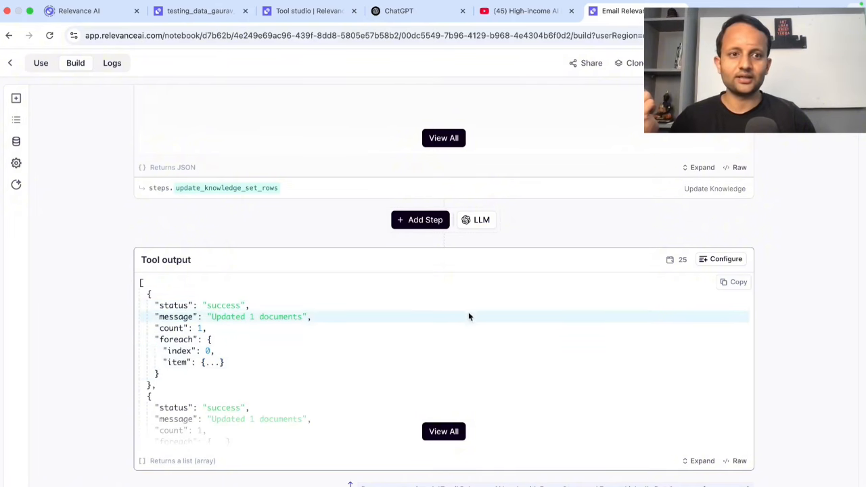
# Step: Switch to Gmail and read the sent messages about Coughlin Jewelers and ELOREA, returning to the Sent list
pyautogui.click(744, 11)
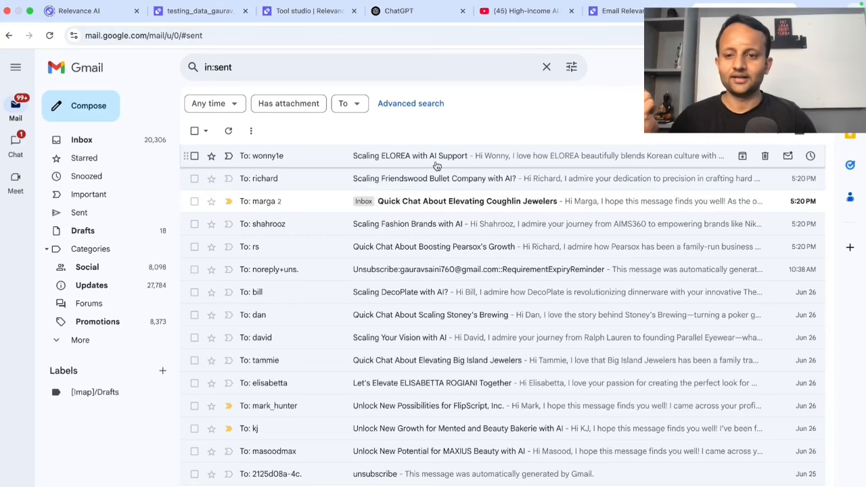
pyautogui.click(412, 201)
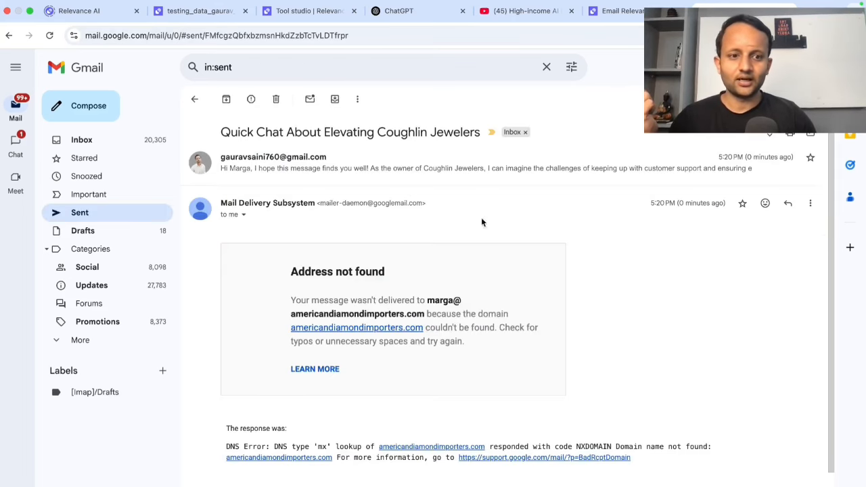
pyautogui.click(195, 99)
pyautogui.click(306, 161)
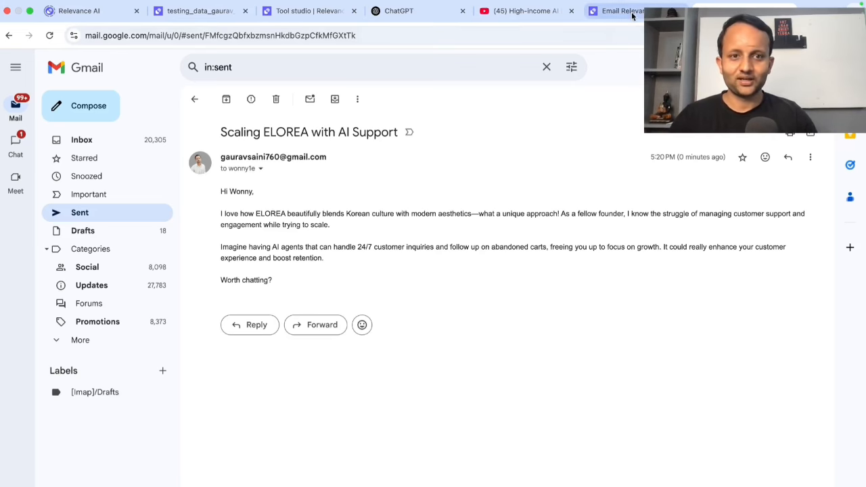
pyautogui.click(9, 35)
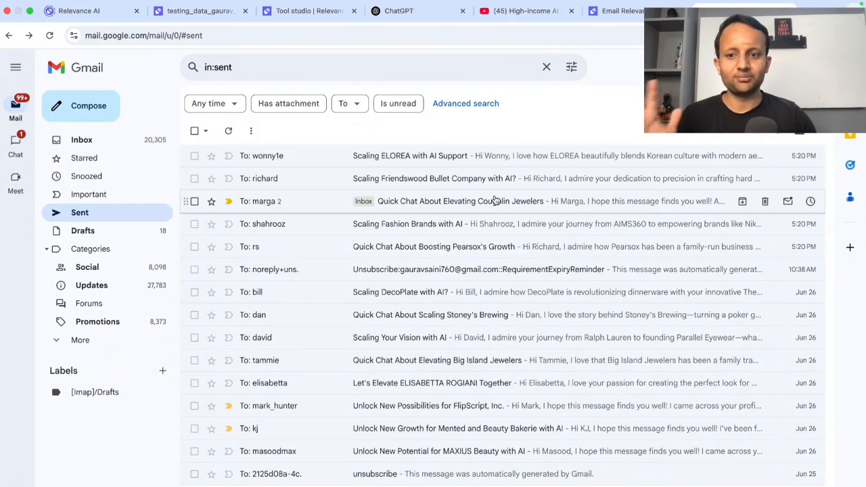
# Step: Back in the Relevance AI tool, change the return line of the Python Code step after Get Knowledge to results[0:10]
pyautogui.click(643, 12)
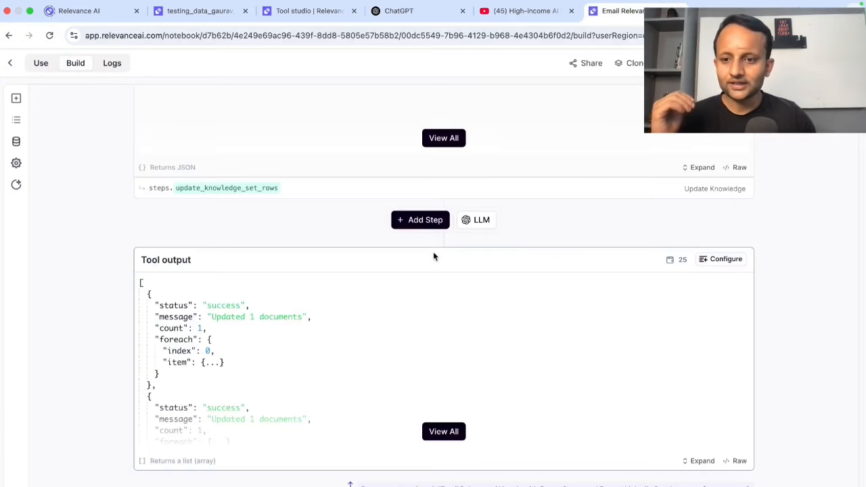
pyautogui.scroll(10, 332, 273)
pyautogui.scroll(15, 333, 274)
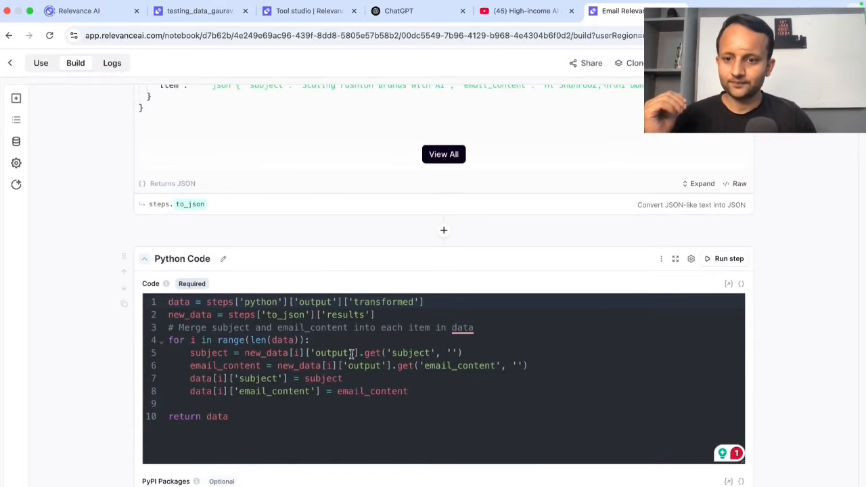
pyautogui.scroll(15, 373, 237)
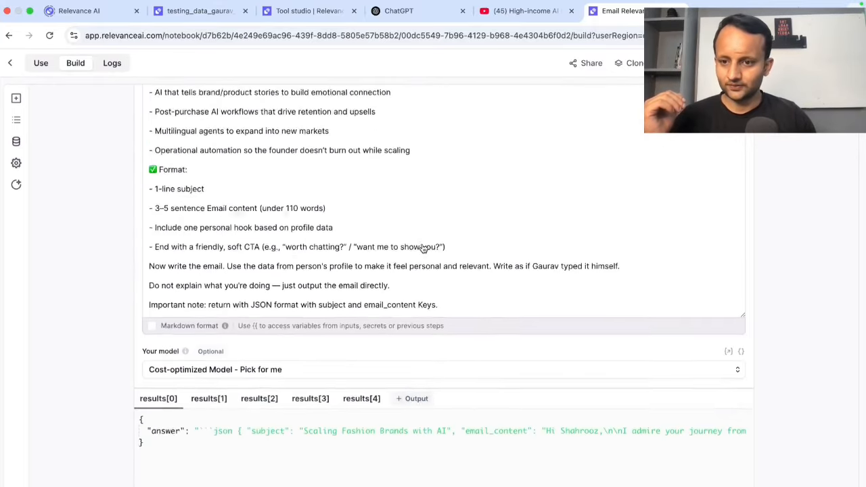
pyautogui.scroll(15, 421, 244)
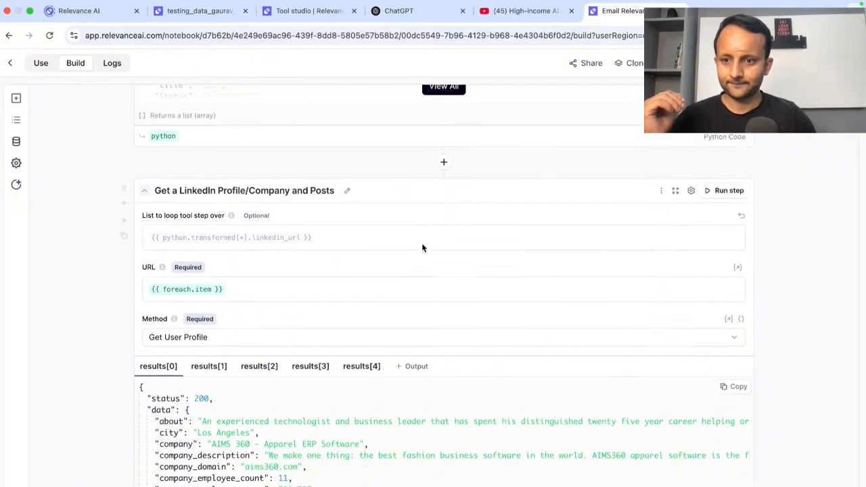
pyautogui.scroll(10, 423, 255)
pyautogui.scroll(-10, 437, 376)
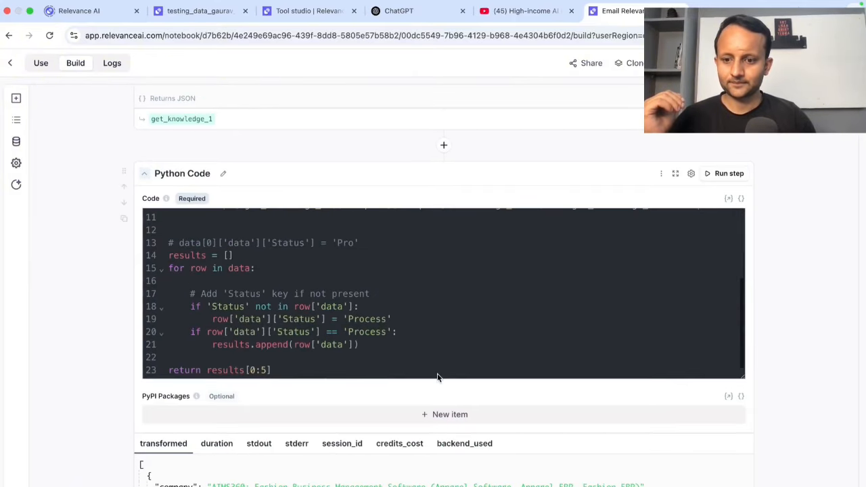
pyautogui.scroll(-5, 438, 375)
pyautogui.scroll(10, 437, 375)
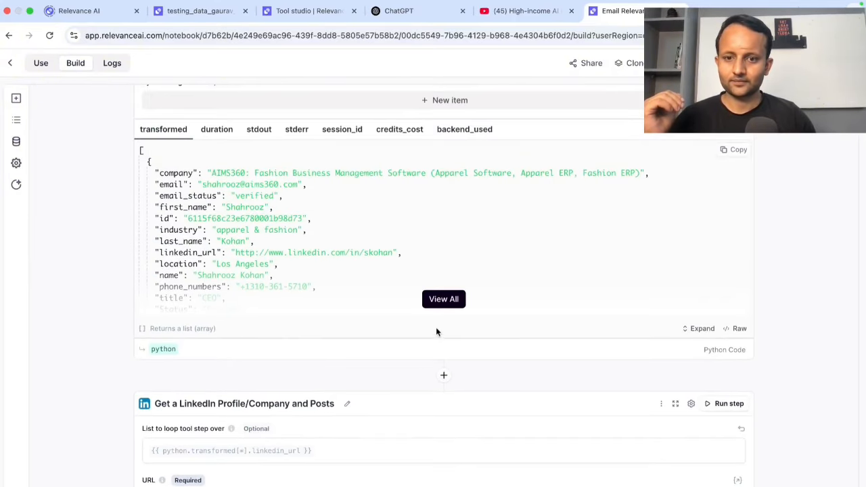
pyautogui.scroll(5, 437, 375)
pyautogui.scroll(-1, 429, 392)
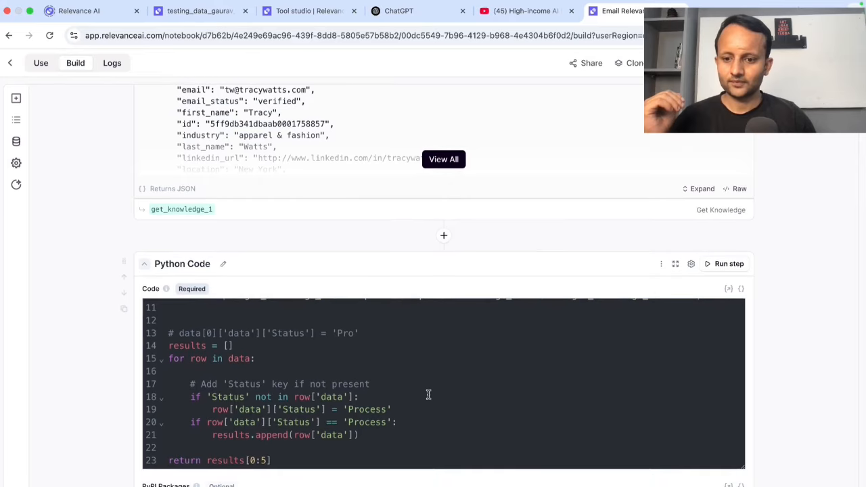
pyautogui.click(305, 467)
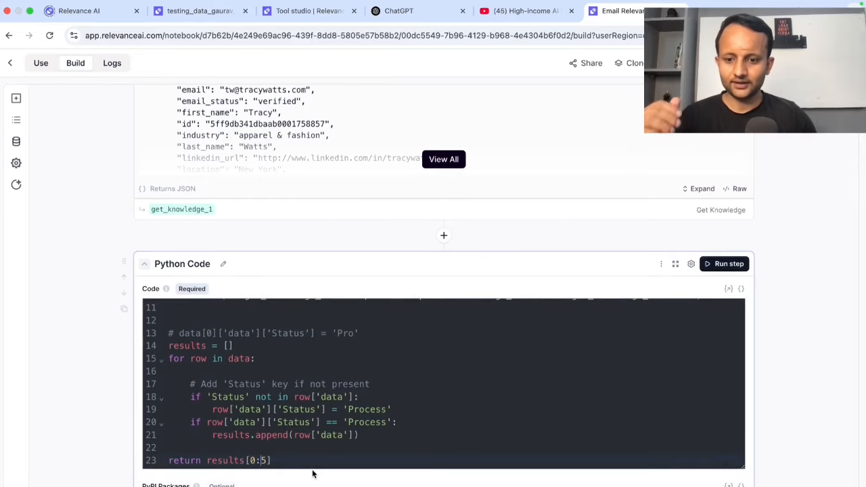
pyautogui.press('Right')
pyautogui.press('BackSpace')
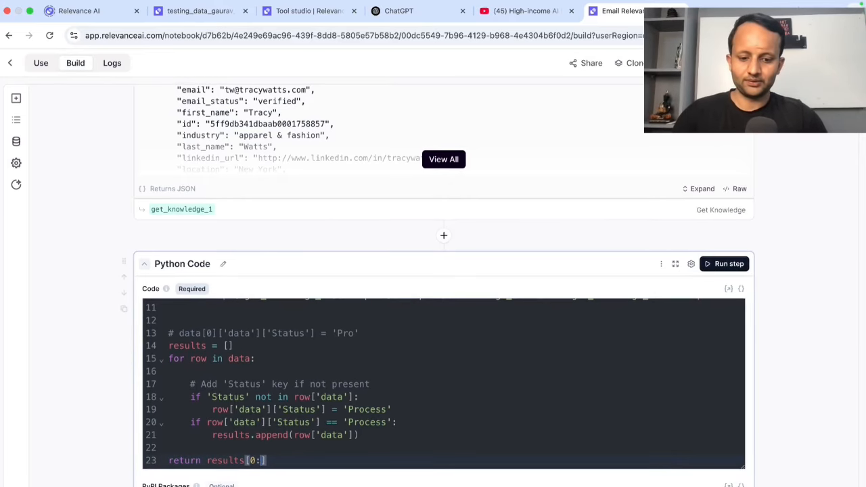
pyautogui.write('10')
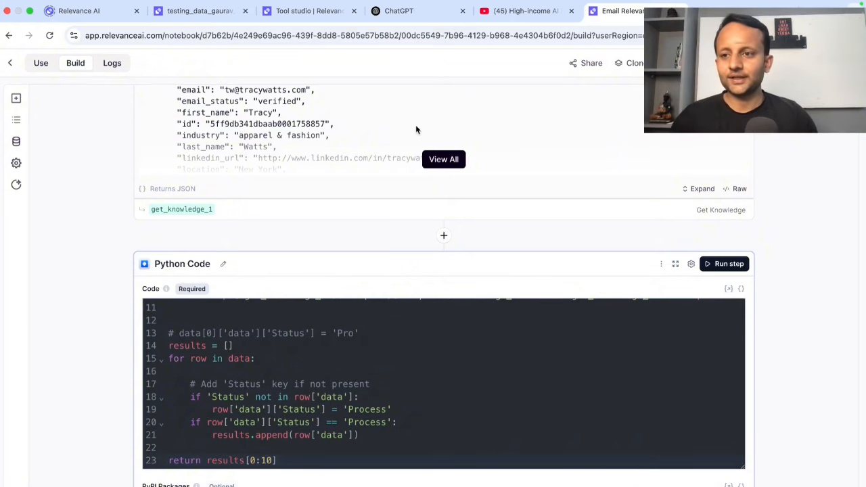
# Step: Leave the tool and open the existing workforce named "New workforce" for building
pyautogui.click(11, 63)
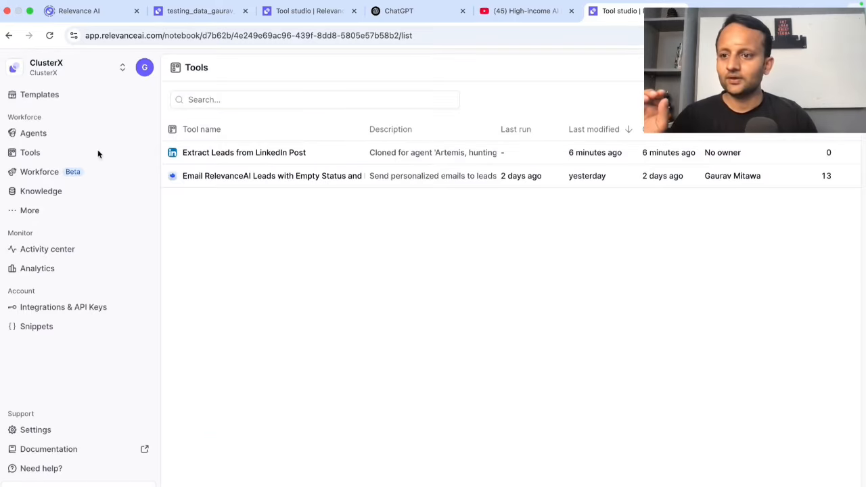
pyautogui.click(57, 174)
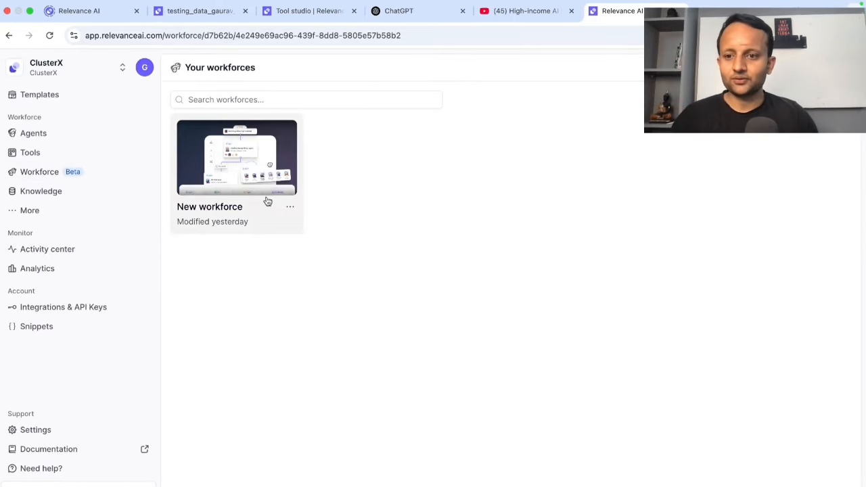
pyautogui.click(252, 177)
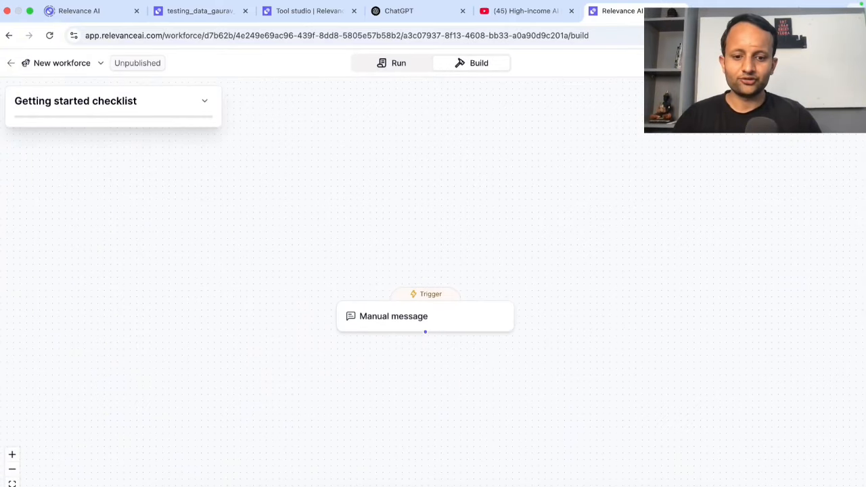
# Step: Add a second trigger to the workforce, place it clear of the Manual message trigger, and choose Recurring Schedule as its type
pyautogui.click(419, 299)
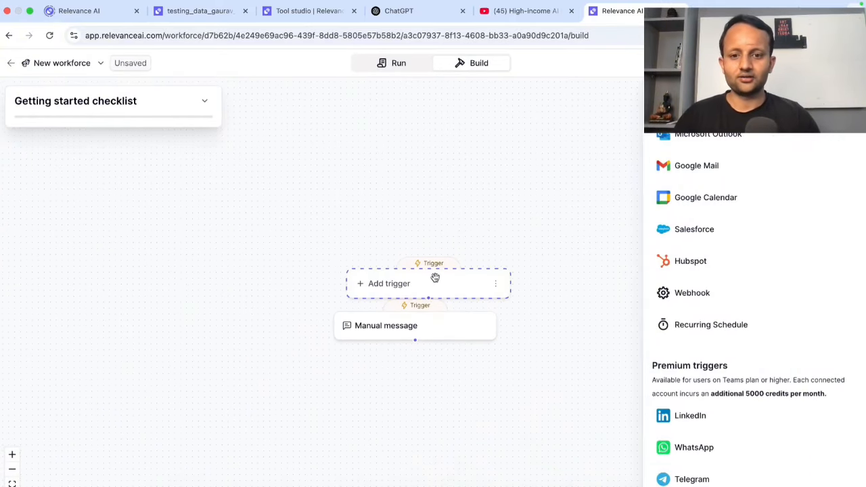
pyautogui.moveTo(360, 285); pyautogui.dragTo(168, 224)
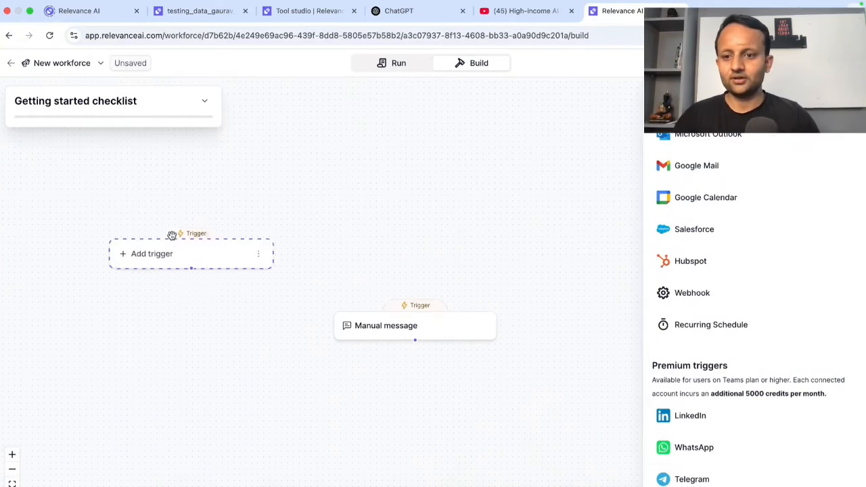
pyautogui.click(717, 329)
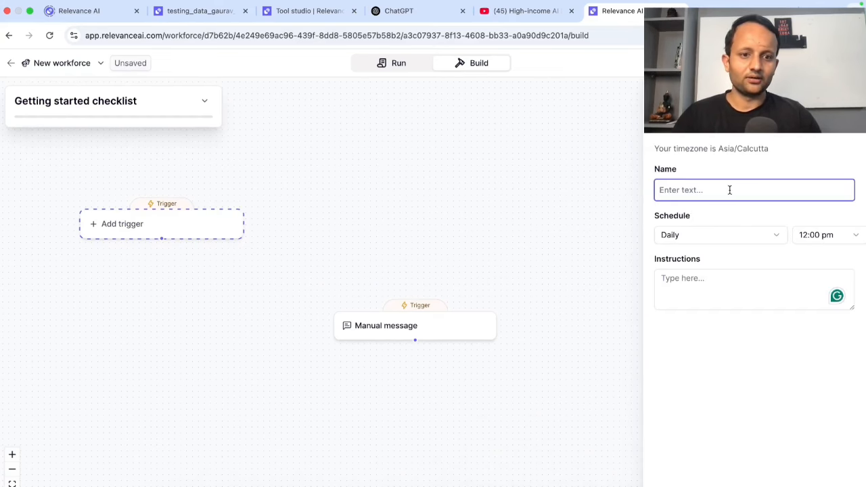
# Step: Name the recurring schedule "Email Tool", keep it daily at 12:00 pm, and finish configuring the trigger
pyautogui.write('Em')
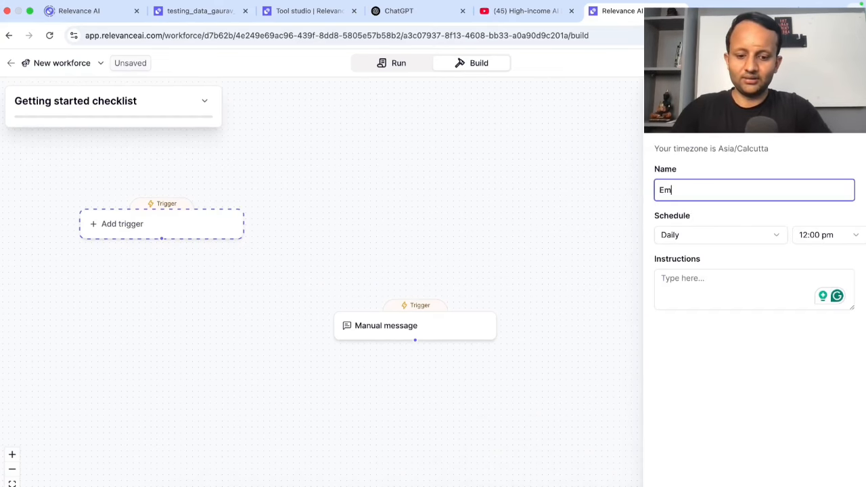
pyautogui.write('ail sent ')
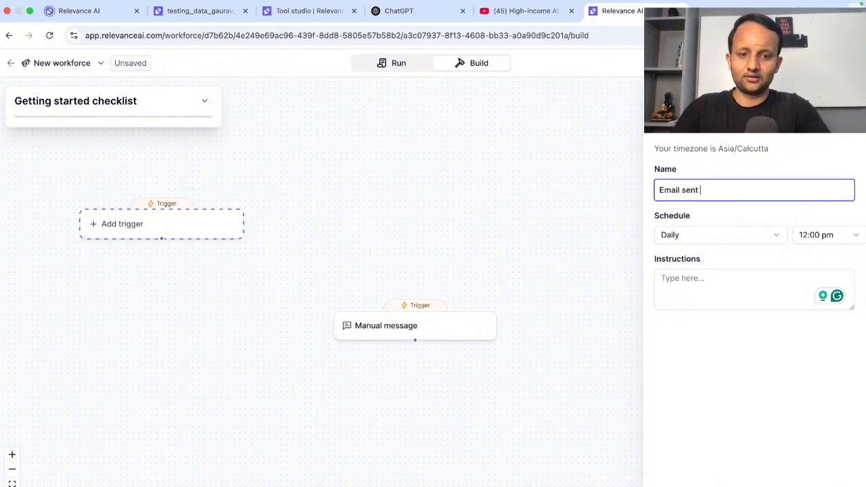
pyautogui.write('Tool')
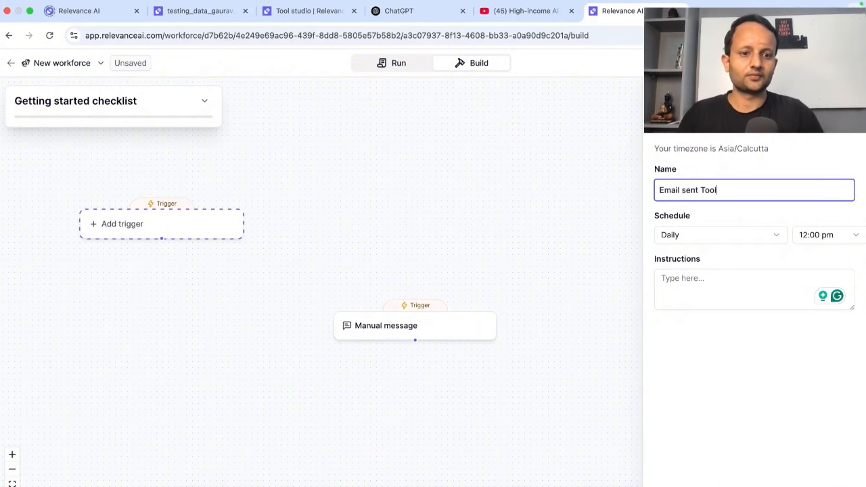
pyautogui.click(697, 188)
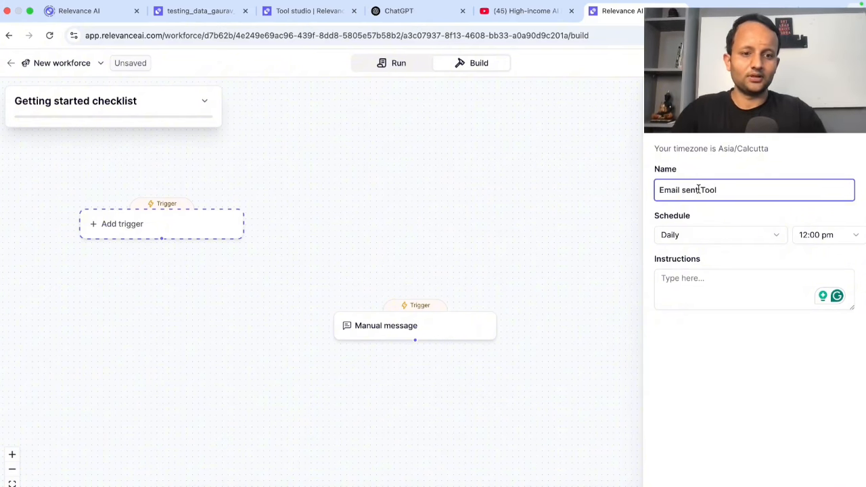
pyautogui.press('BackSpace')
pyautogui.press('BackSpace')
pyautogui.press('BackSpace')
pyautogui.press('BackSpace')
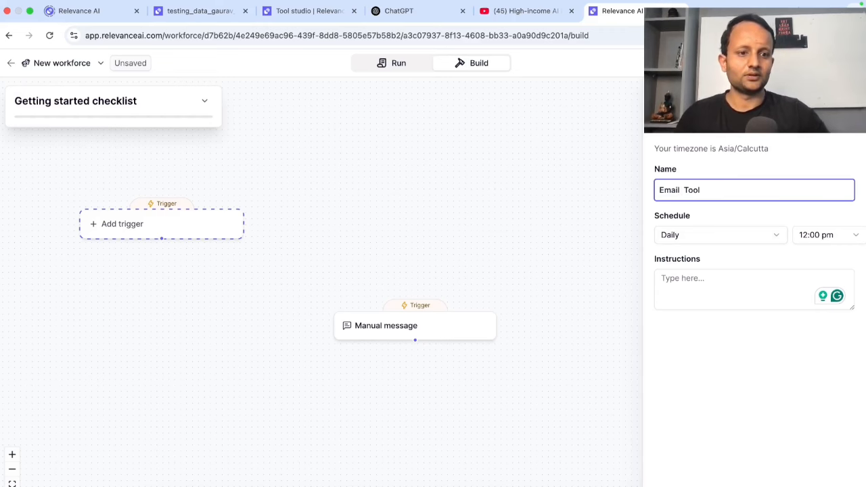
pyautogui.click(736, 280)
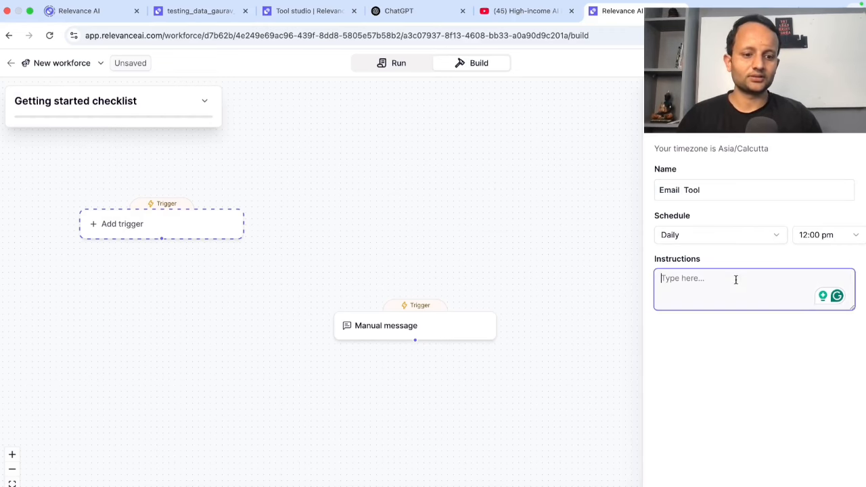
pyautogui.press('Escape')
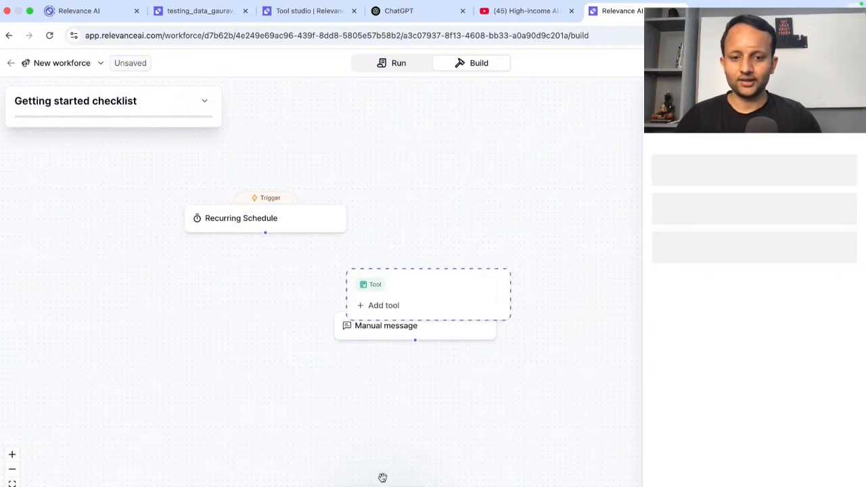
# Step: Add the Email RelevanceAI Leads tool below the Recurring Schedule trigger and connect the trigger to it
pyautogui.click(721, 171)
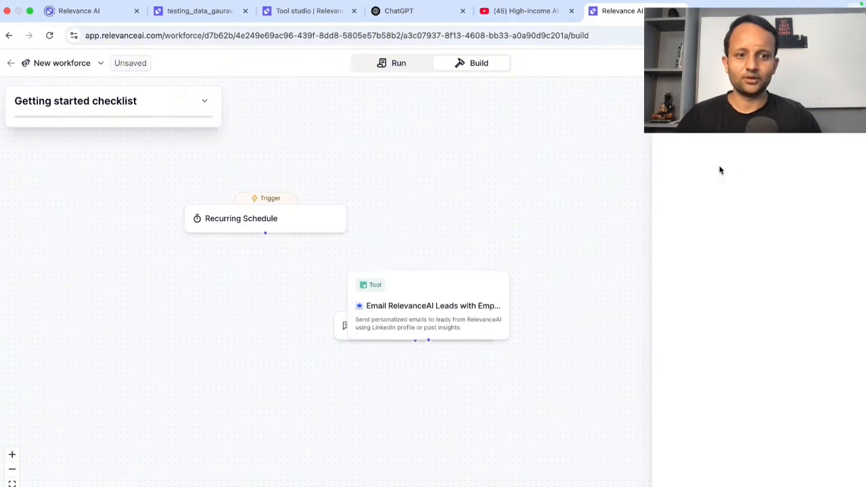
pyautogui.moveTo(396, 310); pyautogui.dragTo(78, 318)
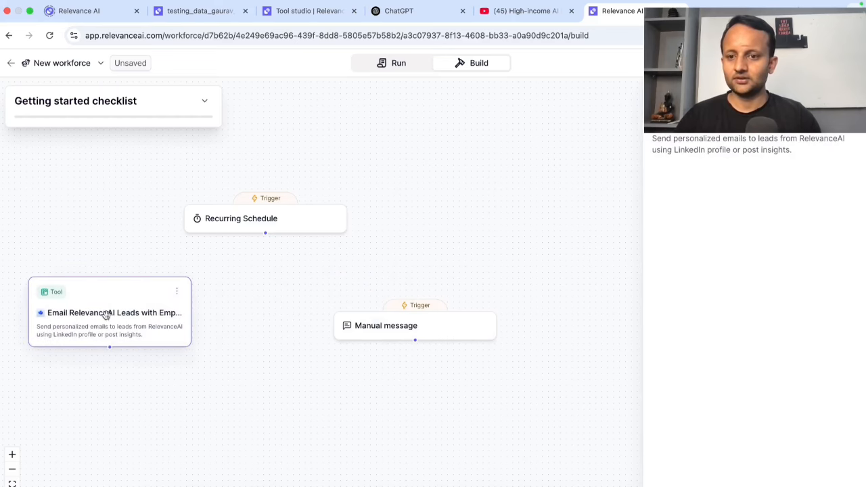
pyautogui.moveTo(266, 233); pyautogui.dragTo(108, 286)
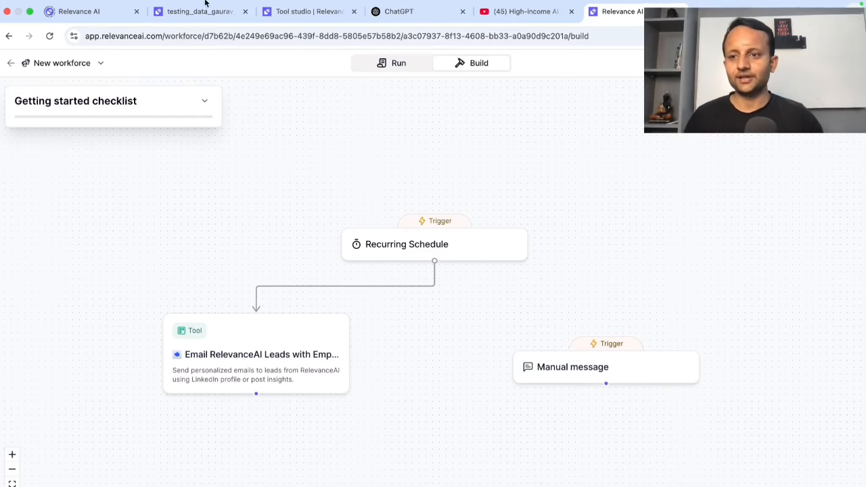
# Step: Leave the workforce, open the testing data table in Knowledge, and review the leads' Status column
pyautogui.moveTo(631, 2)
pyautogui.click(11, 62)
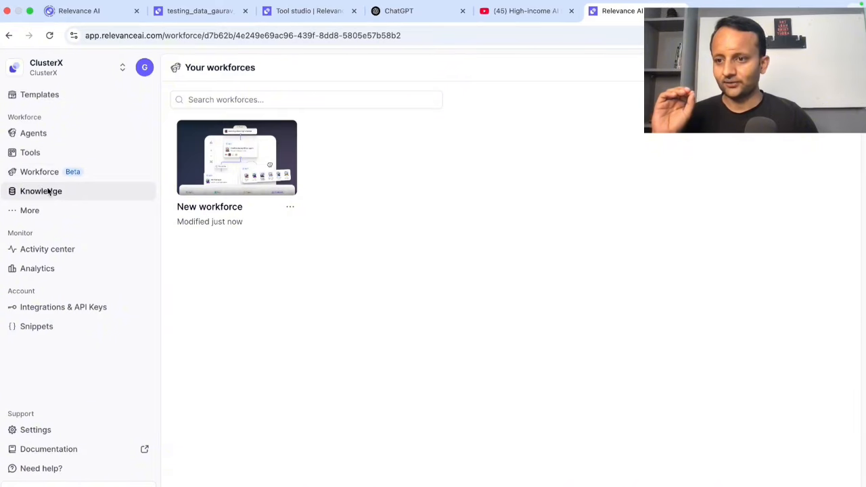
pyautogui.click(51, 191)
pyautogui.click(294, 163)
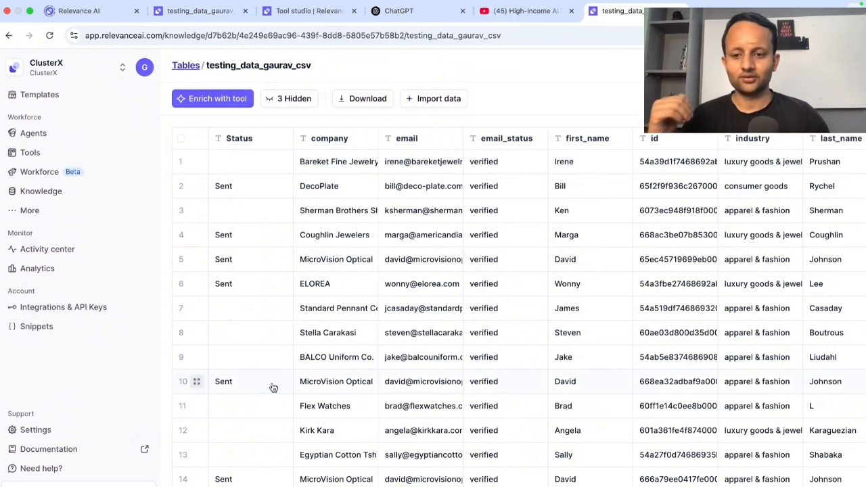
pyautogui.scroll(-5, 271, 387)
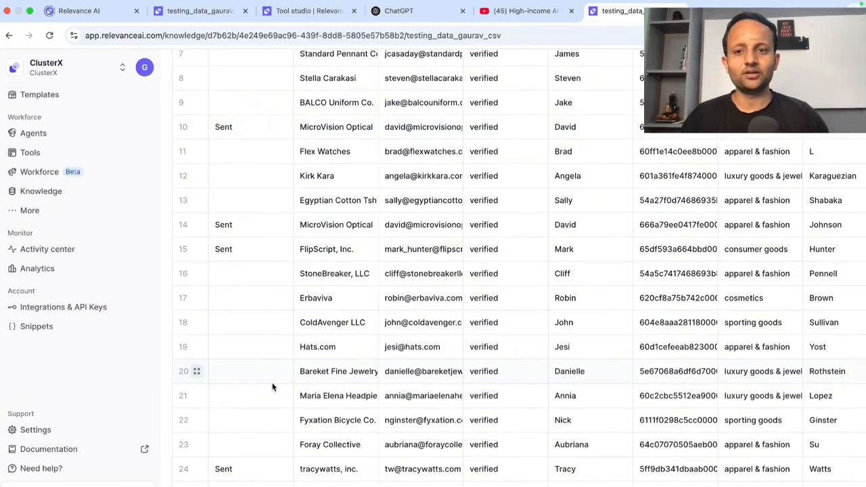
pyautogui.scroll(2, 270, 274)
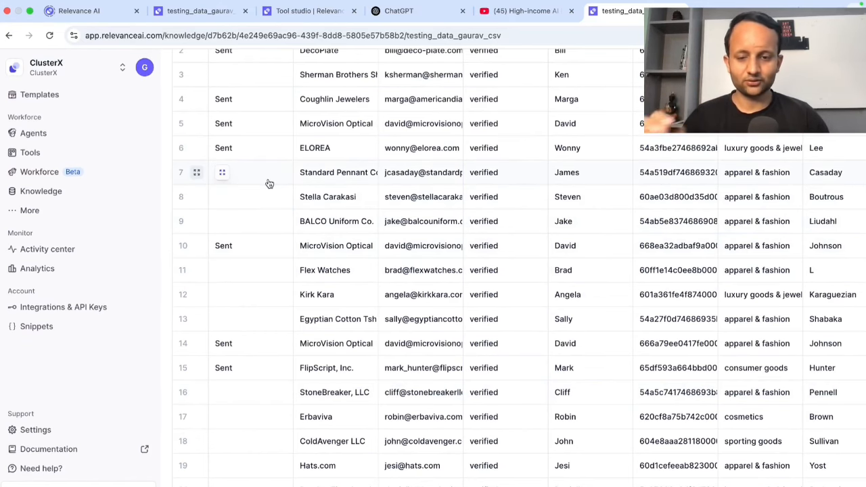
pyautogui.scroll(3, 270, 184)
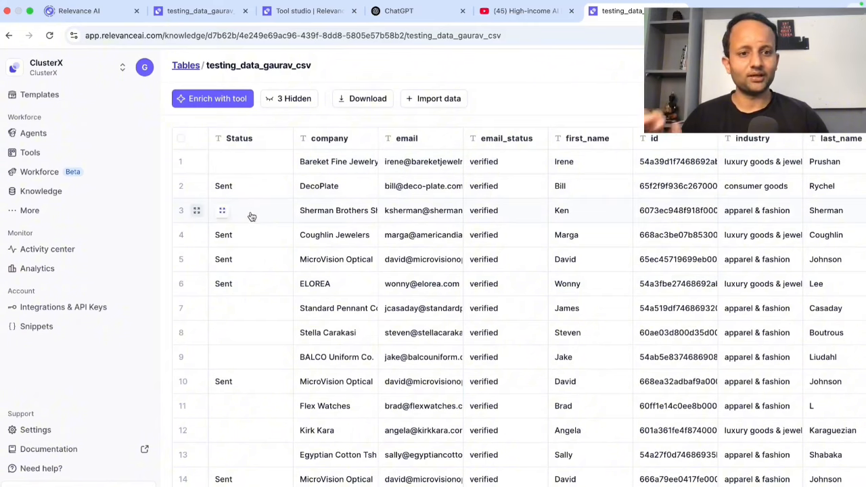
# Step: Leave the knowledge table and open the Agents page
pyautogui.click(34, 133)
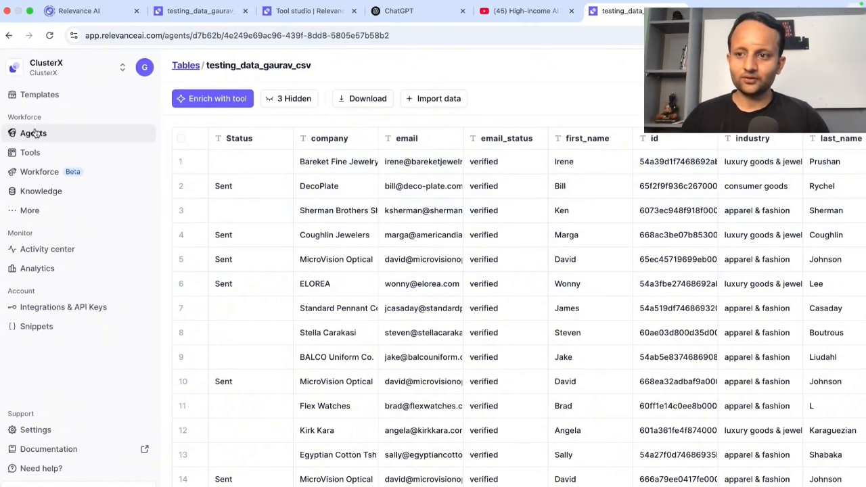